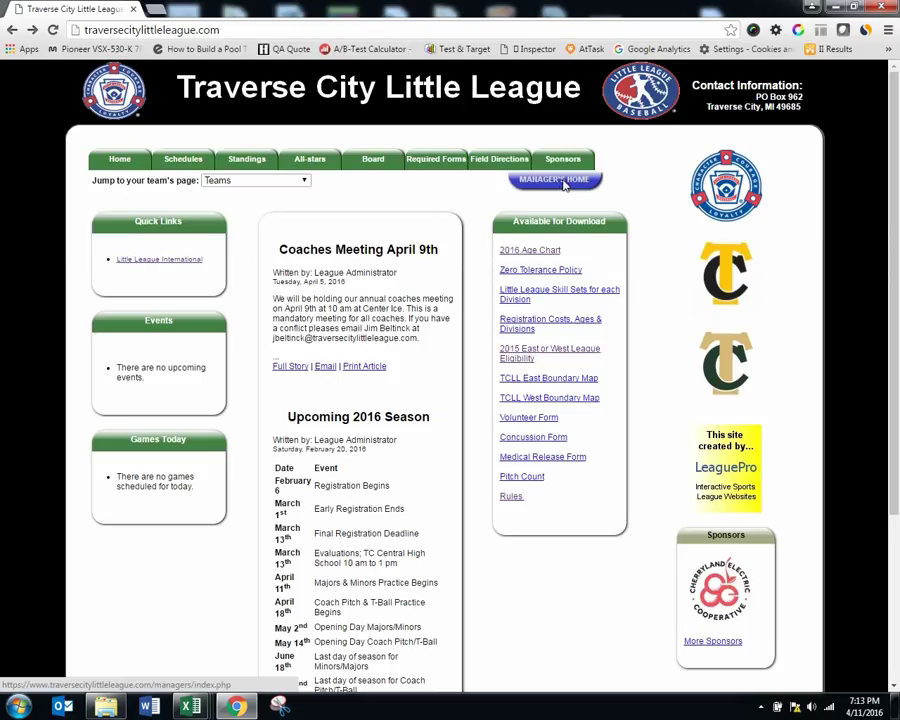
Step: Log in to the league manager area with the account credentials and decline Chrome's password update
{"action": "left_click", "coordinate": [563, 182]}
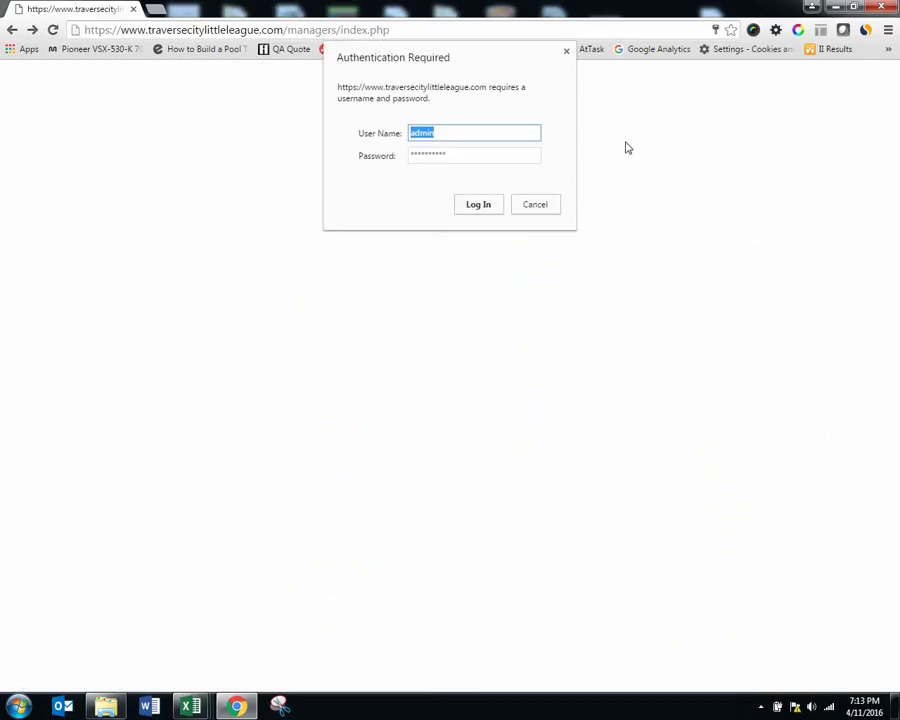
{"action": "key", "text": "BackSpace"}
{"action": "key", "text": "Tab"}
{"action": "type", "text": "*****"}
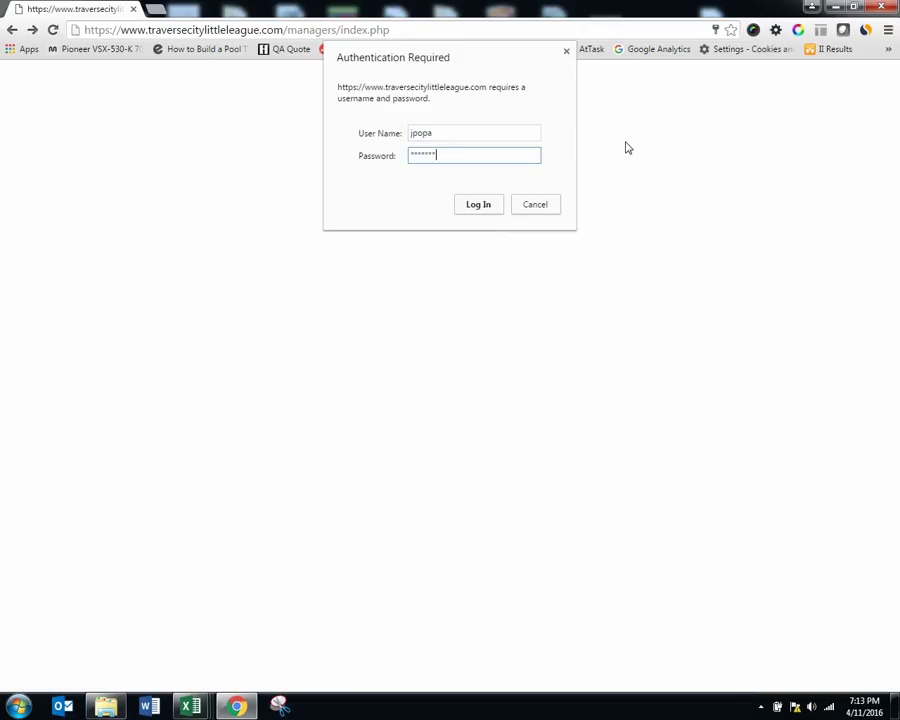
{"action": "left_click", "coordinate": [478, 206]}
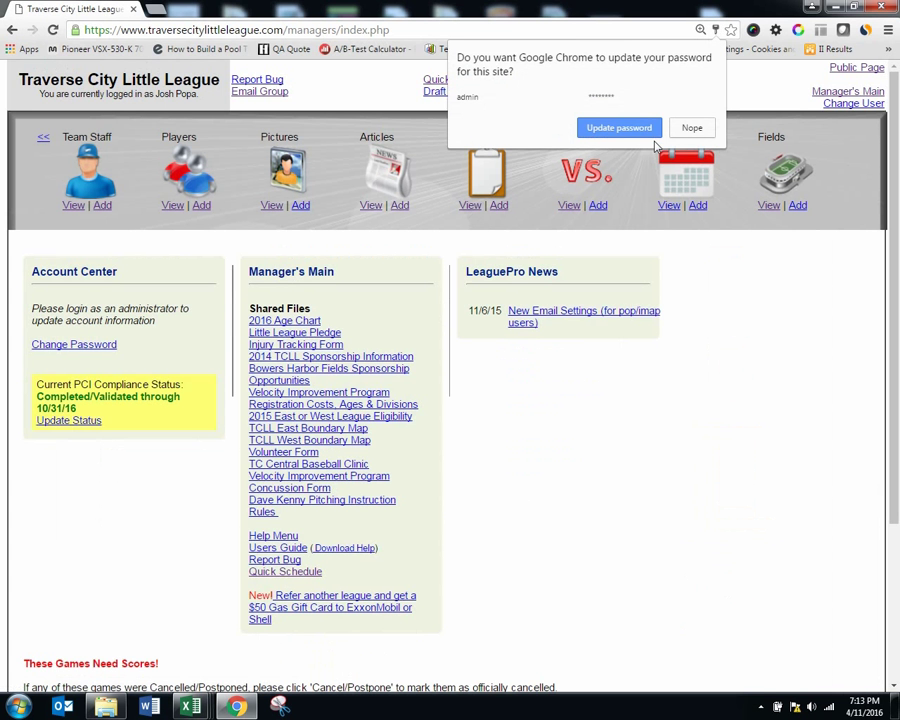
{"action": "left_click", "coordinate": [690, 128]}
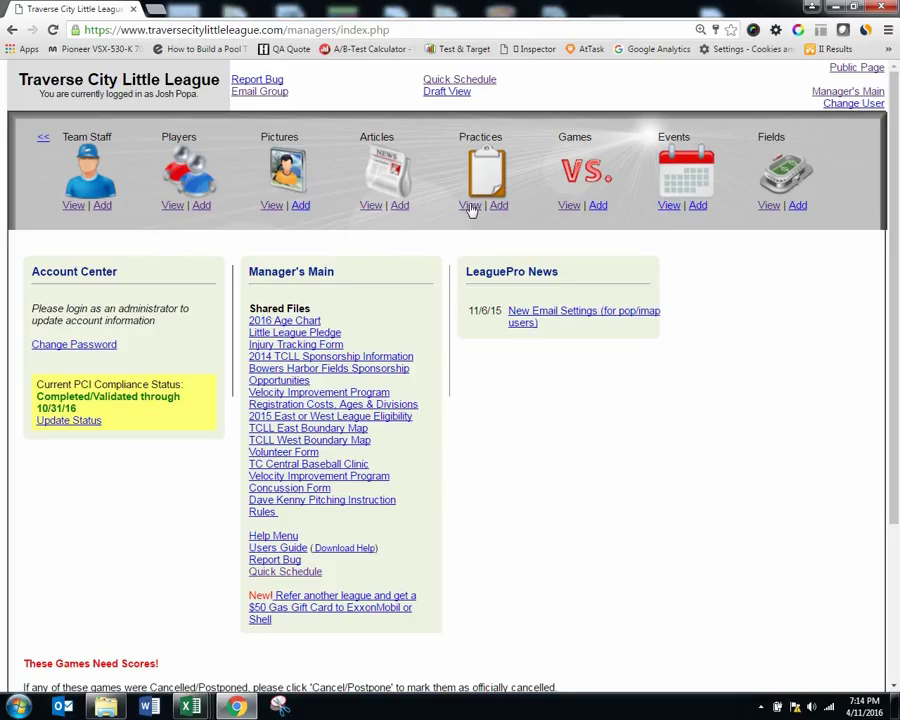
Step: Show the Blue Jays' scheduled practices list
{"action": "left_click", "coordinate": [471, 207]}
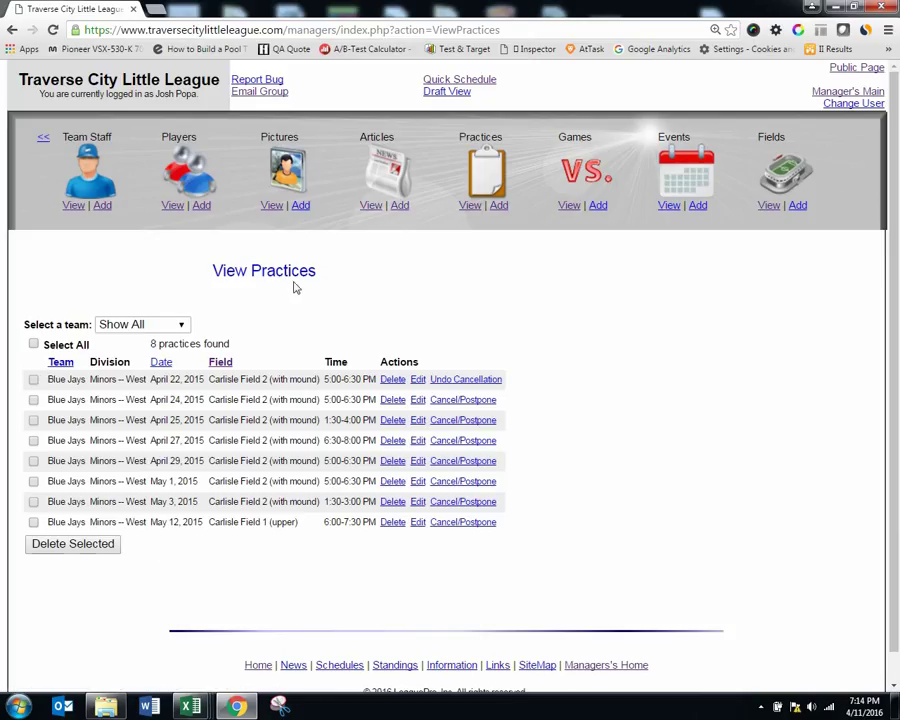
Step: Start a new practice on day 12 at Elmwood field 1 (Minors)
{"action": "left_click", "coordinate": [497, 207]}
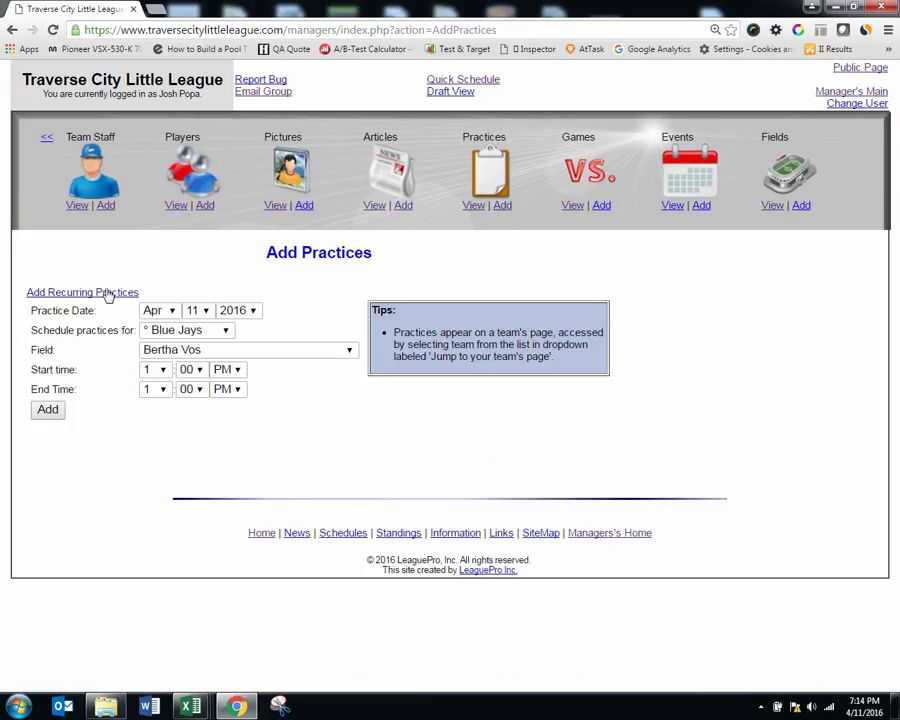
{"action": "left_click", "coordinate": [206, 312]}
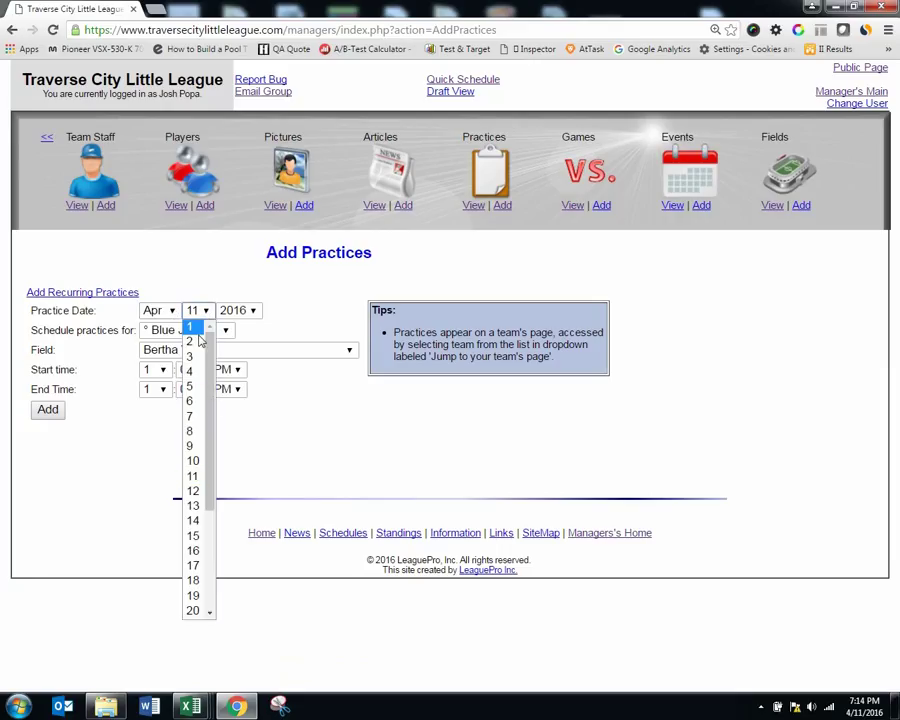
{"action": "left_click", "coordinate": [197, 494]}
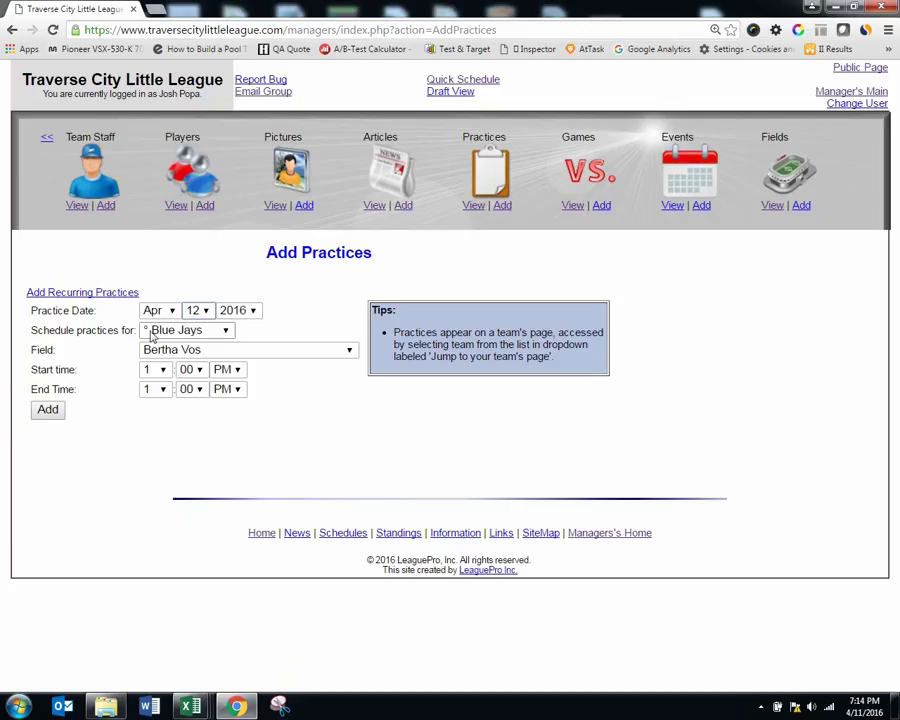
{"action": "left_click", "coordinate": [204, 349]}
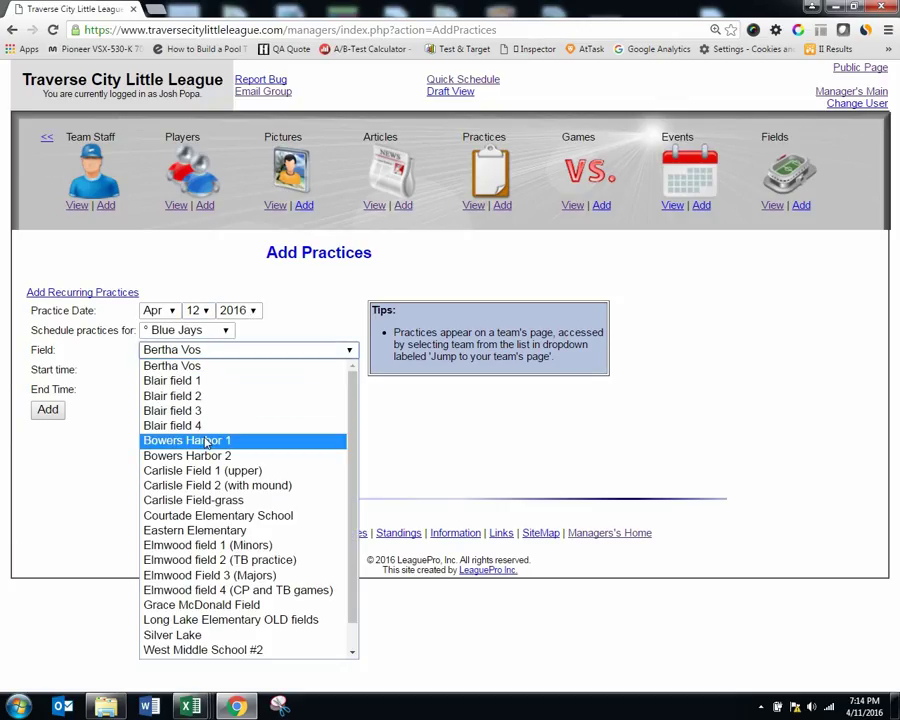
{"action": "left_click", "coordinate": [217, 548]}
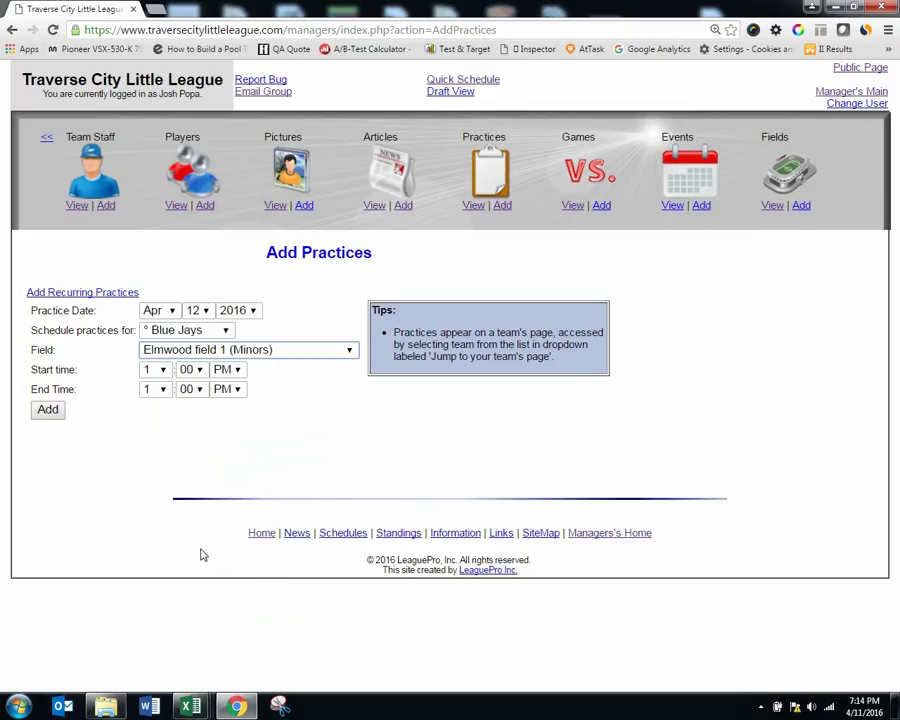
Step: Set the practice time to 6:00–7:30, save it, and return to the practices list
{"action": "left_click", "coordinate": [166, 371]}
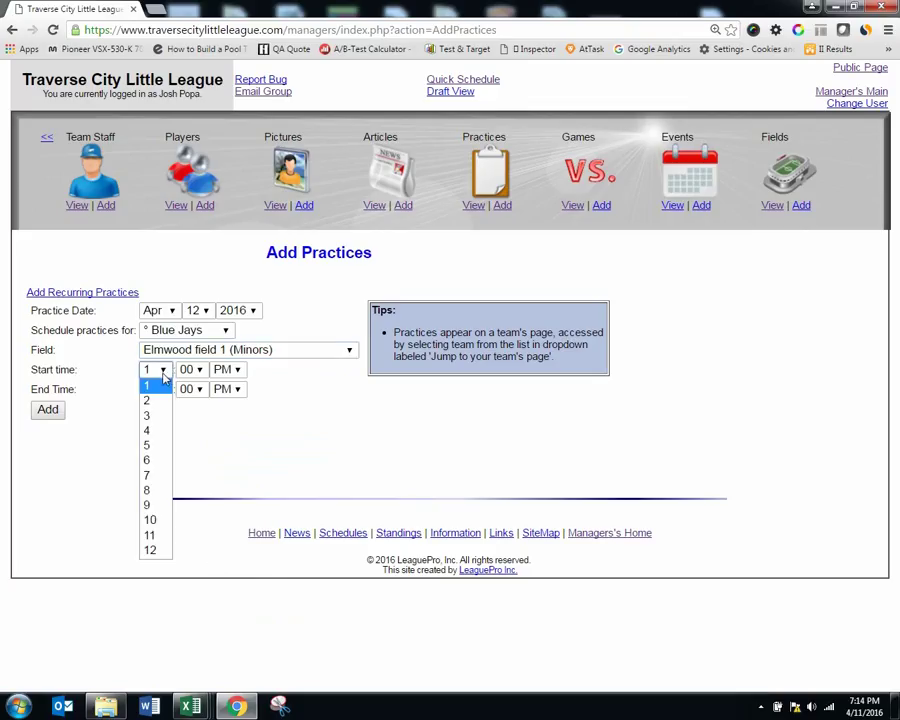
{"action": "left_click", "coordinate": [154, 460]}
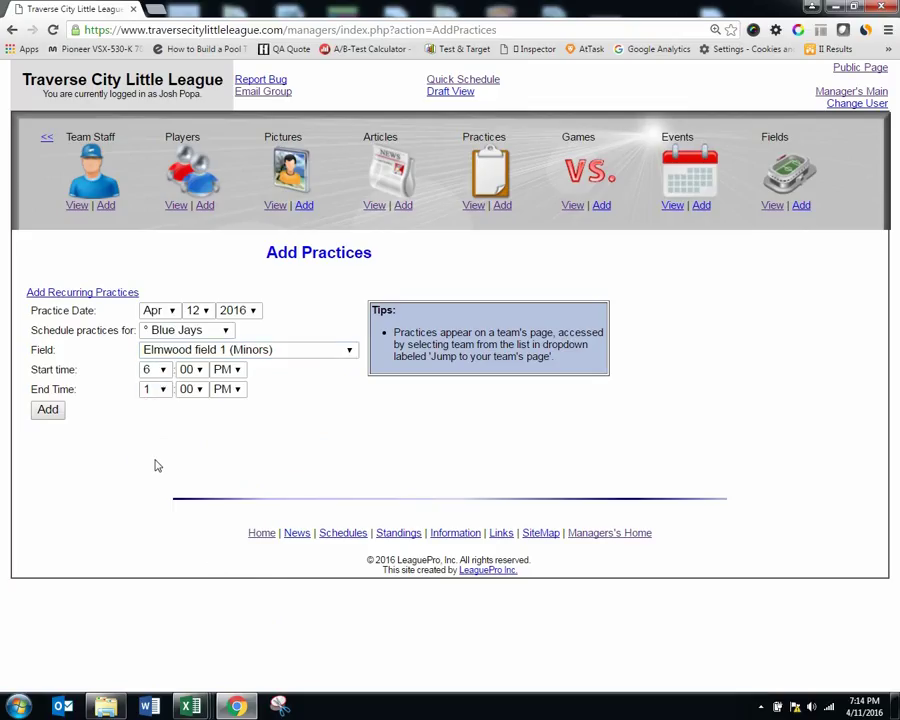
{"action": "left_click", "coordinate": [158, 389]}
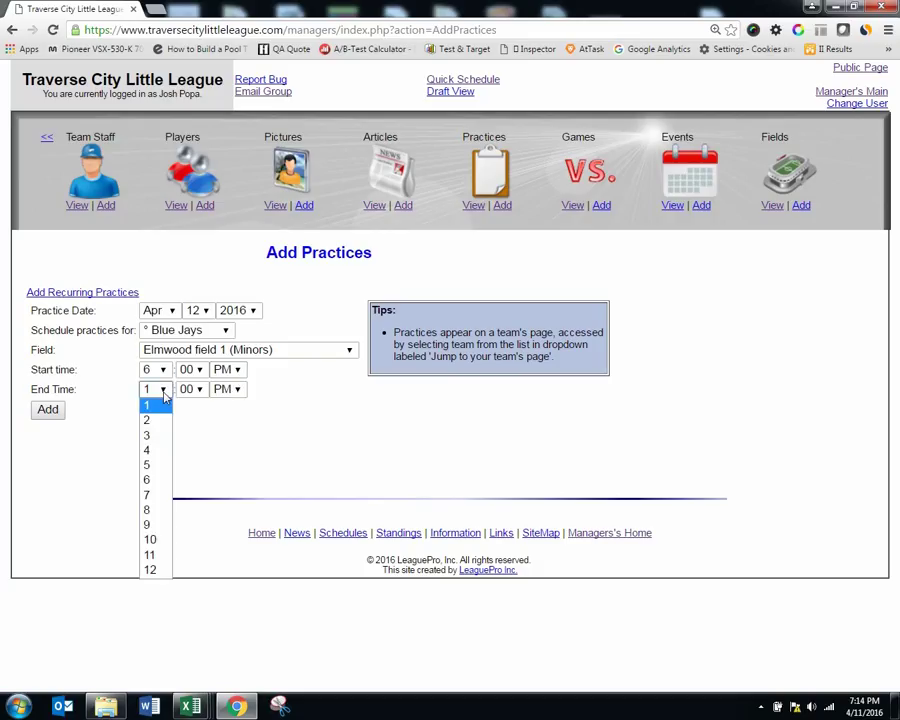
{"action": "left_click", "coordinate": [148, 494]}
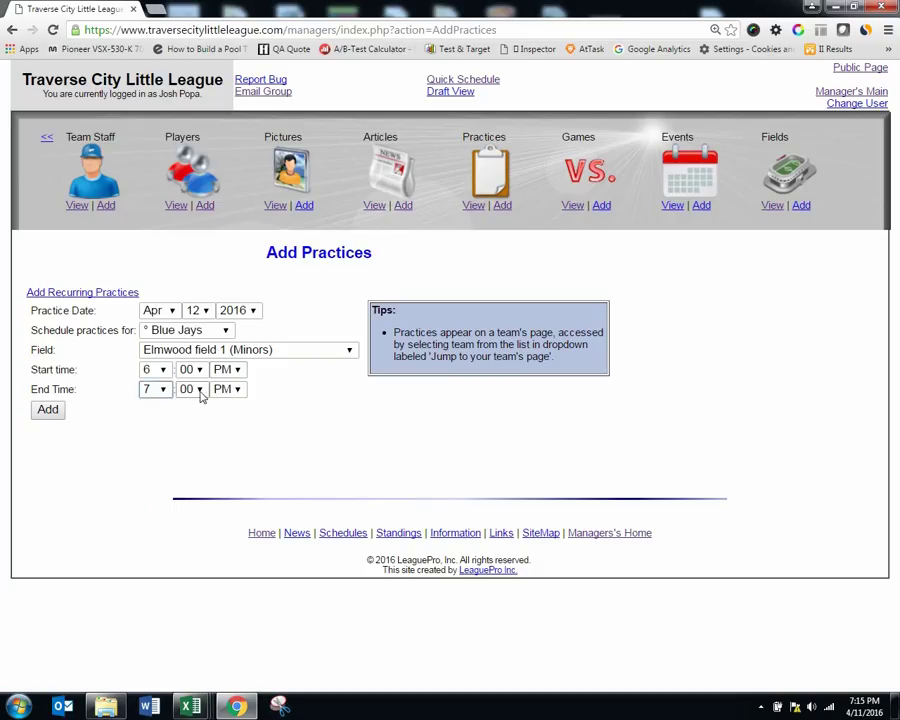
{"action": "left_click", "coordinate": [188, 389]}
{"action": "left_click", "coordinate": [190, 495]}
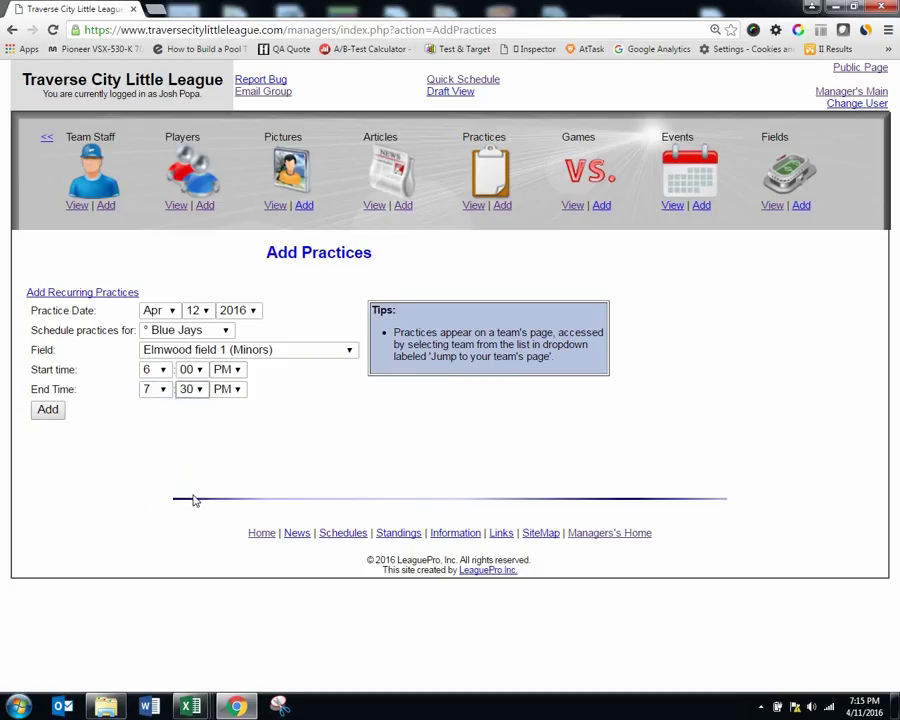
{"action": "left_click", "coordinate": [46, 410]}
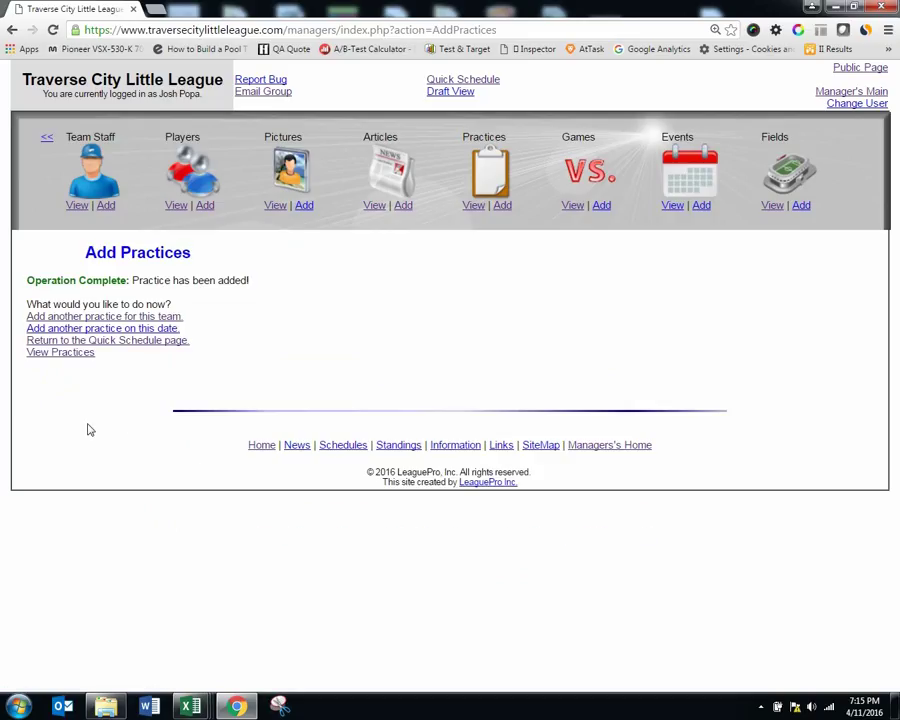
{"action": "left_click", "coordinate": [80, 357]}
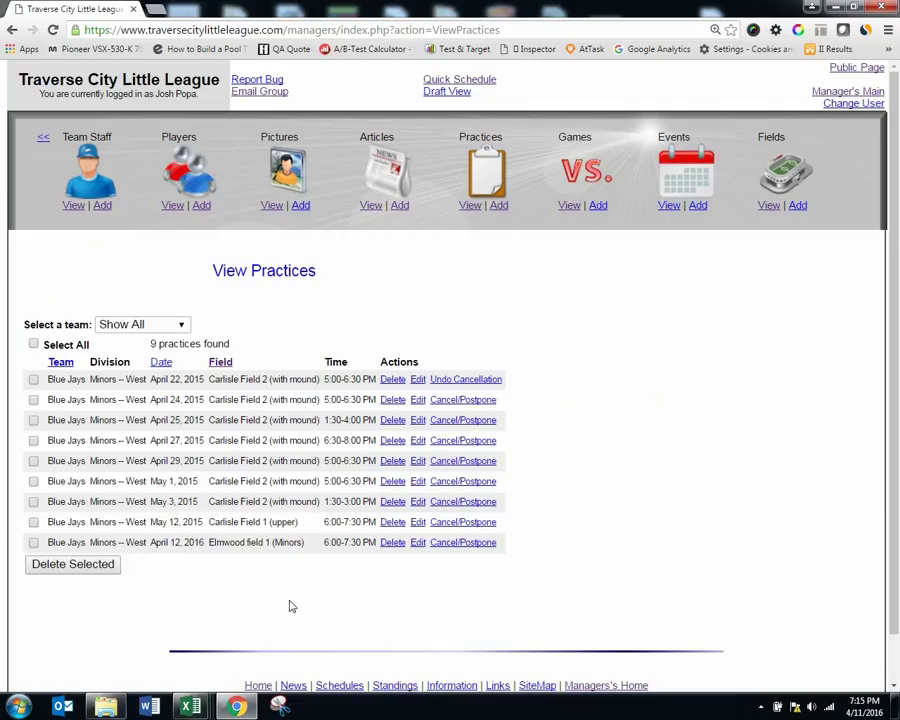
{"action": "double_click", "coordinate": [165, 10]}
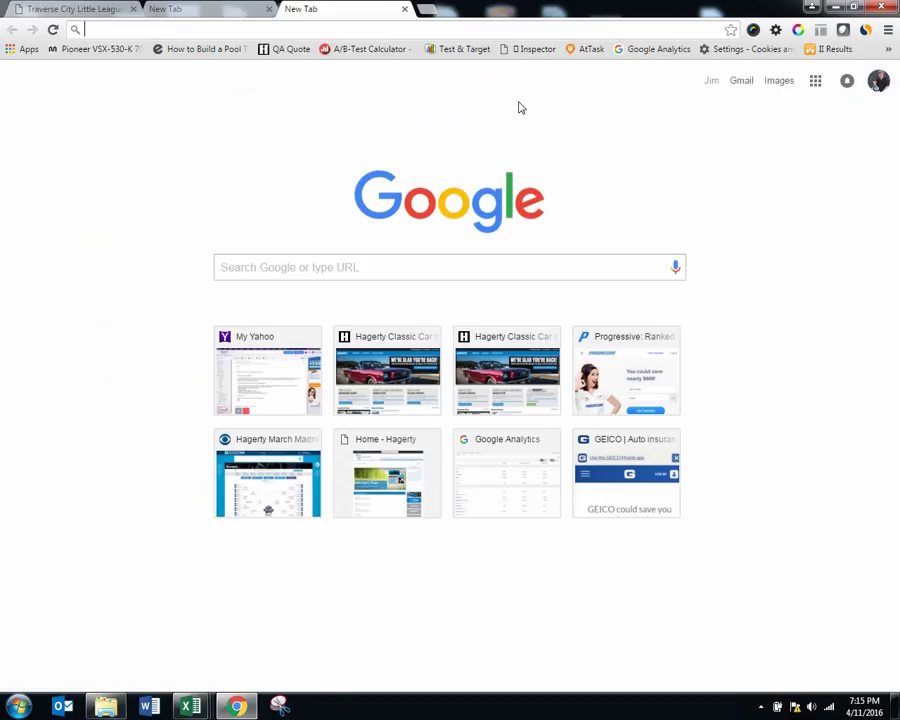
Step: Check the Apr 12 practice on traversecitylittleleague.com's public Schedules calendar, then return to the manager tab
{"action": "type", "text": "tr"}
{"action": "key", "text": "Return"}
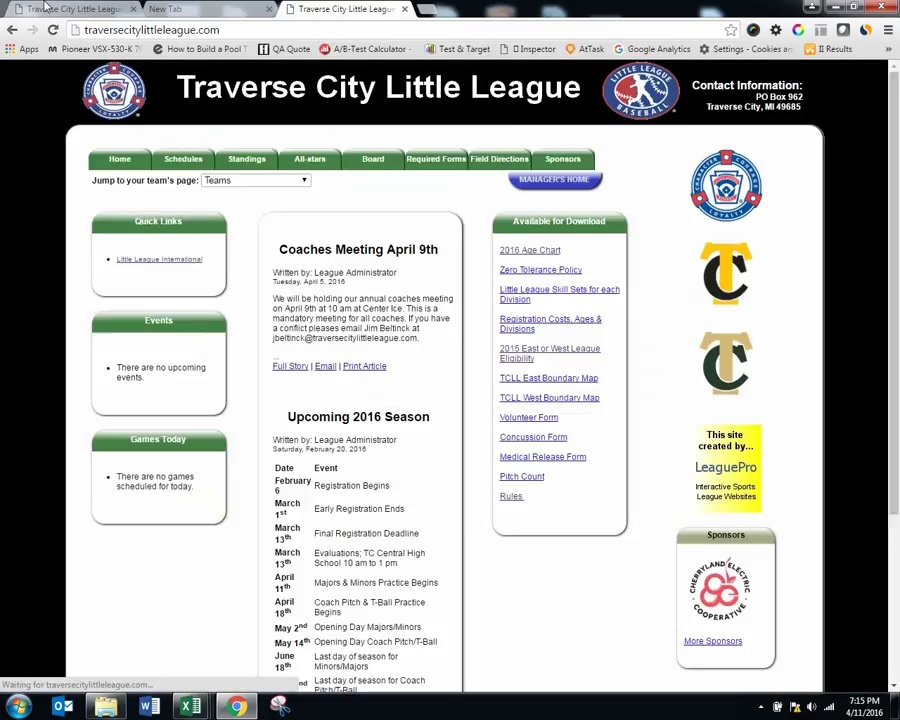
{"action": "left_click", "coordinate": [178, 160]}
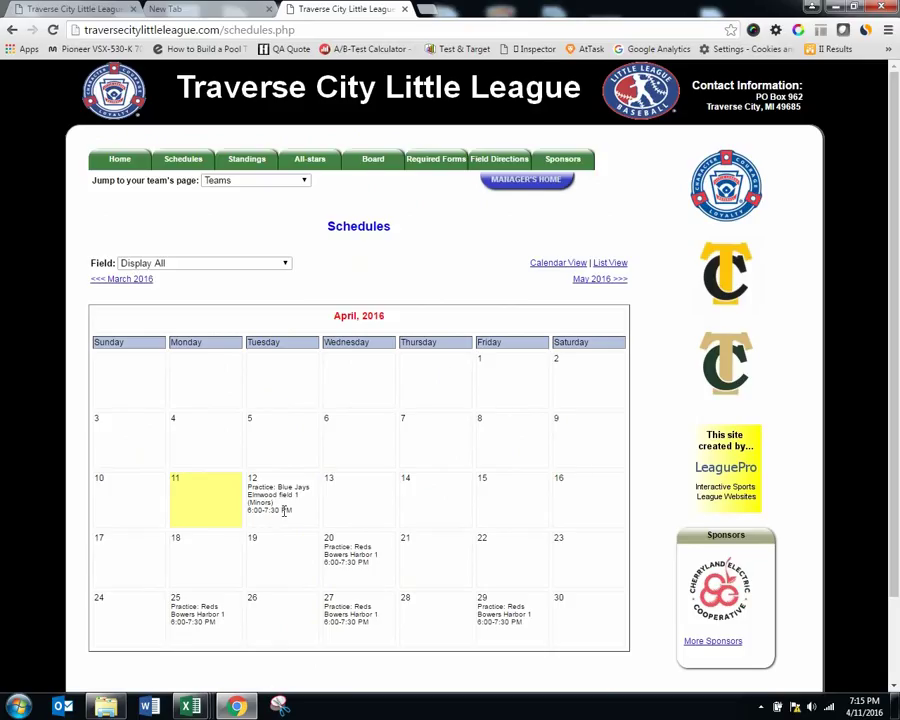
{"action": "left_click", "coordinate": [60, 9]}
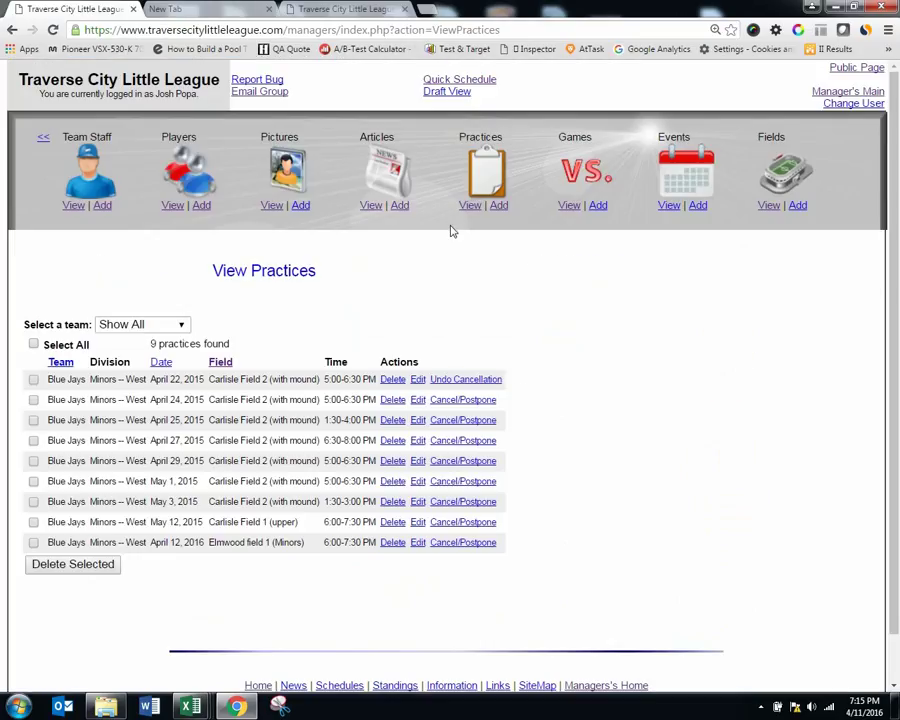
Step: Edit the 05/16/15 White Sox game from the games list and save it unchanged
{"action": "left_click", "coordinate": [571, 207]}
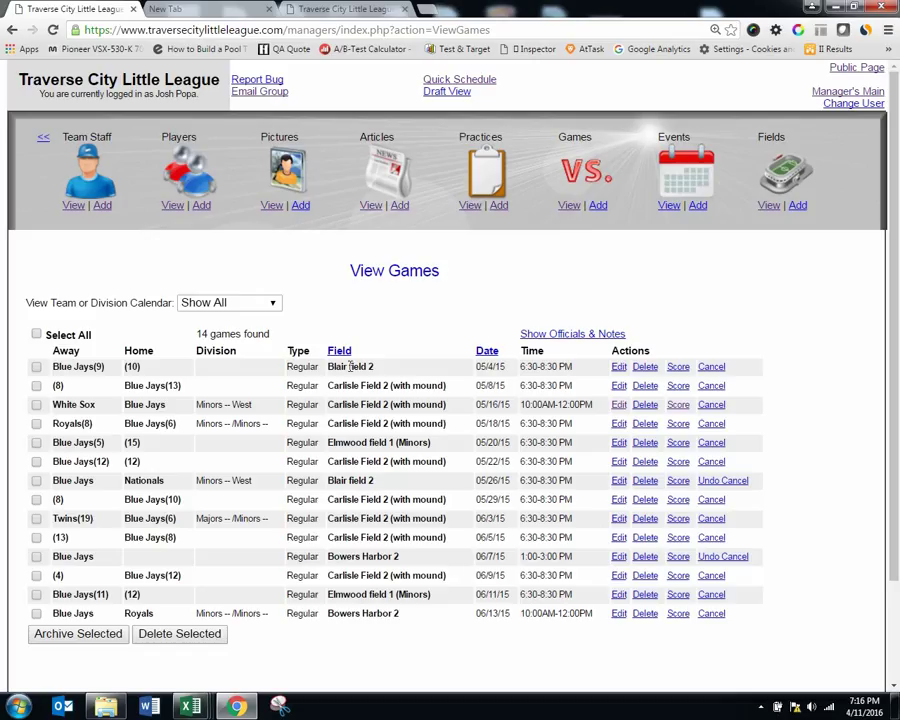
{"action": "left_click", "coordinate": [619, 404]}
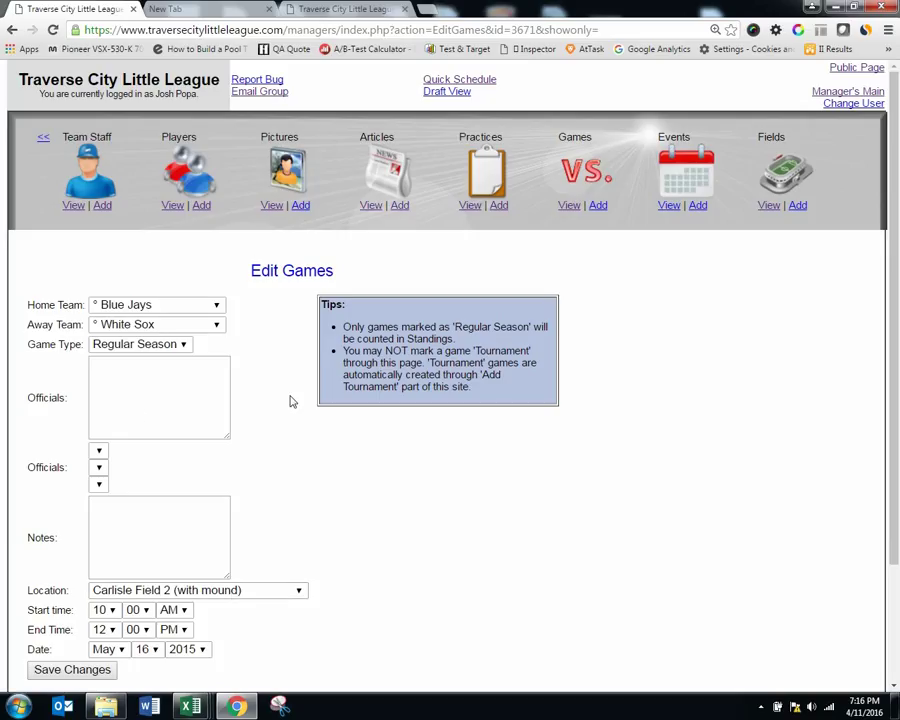
{"action": "left_click", "coordinate": [95, 670]}
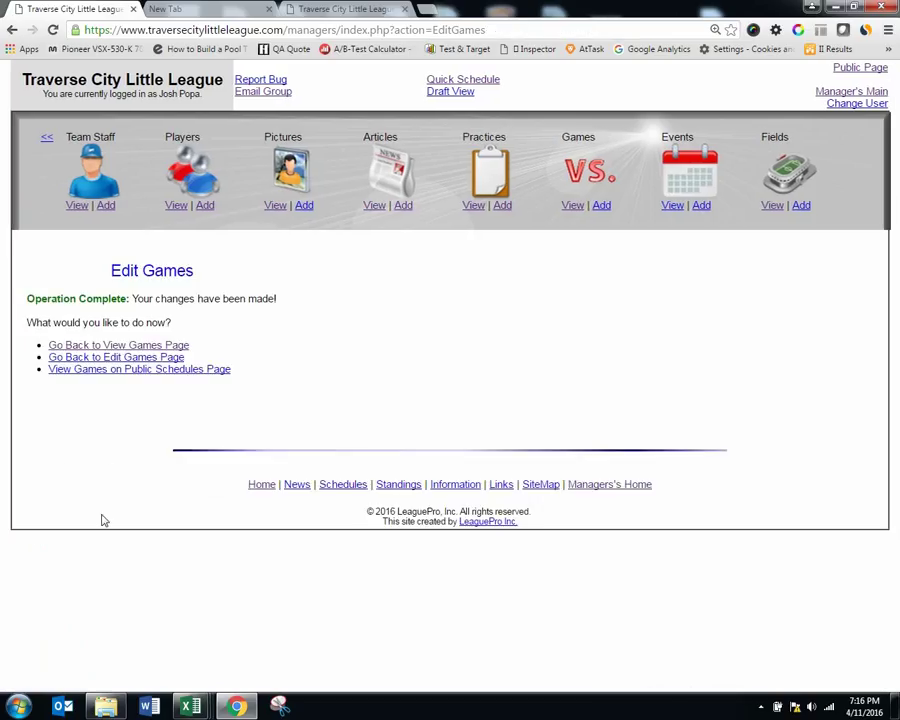
Step: Submit a 7–6 Blue Jays score for the May 16 White Sox game
{"action": "left_click", "coordinate": [113, 346]}
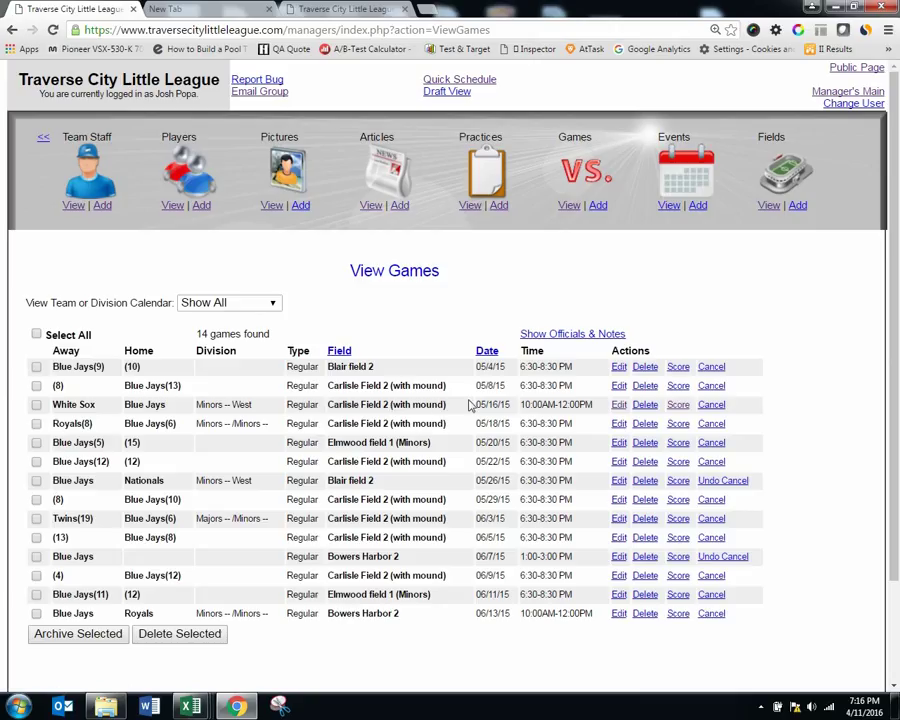
{"action": "left_click", "coordinate": [679, 410]}
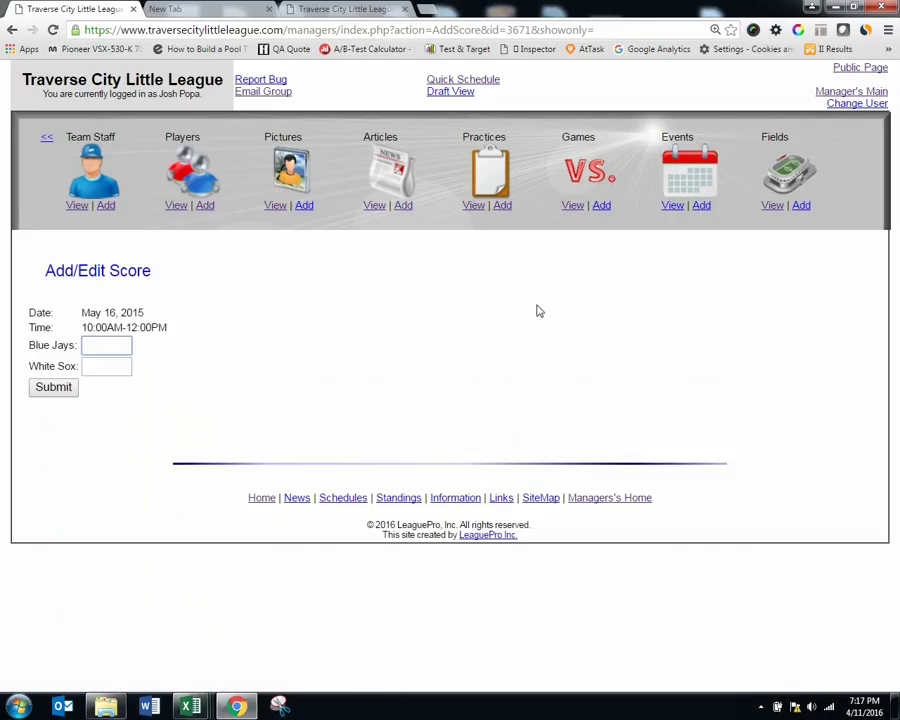
{"action": "type", "text": "7"}
{"action": "key", "text": "Tab"}
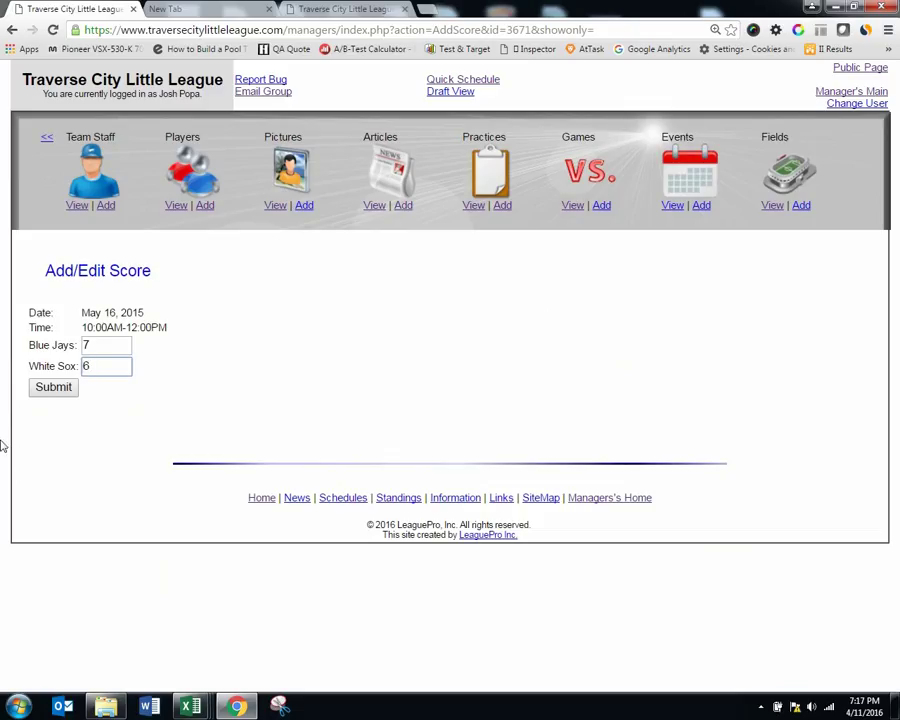
{"action": "left_click", "coordinate": [53, 389]}
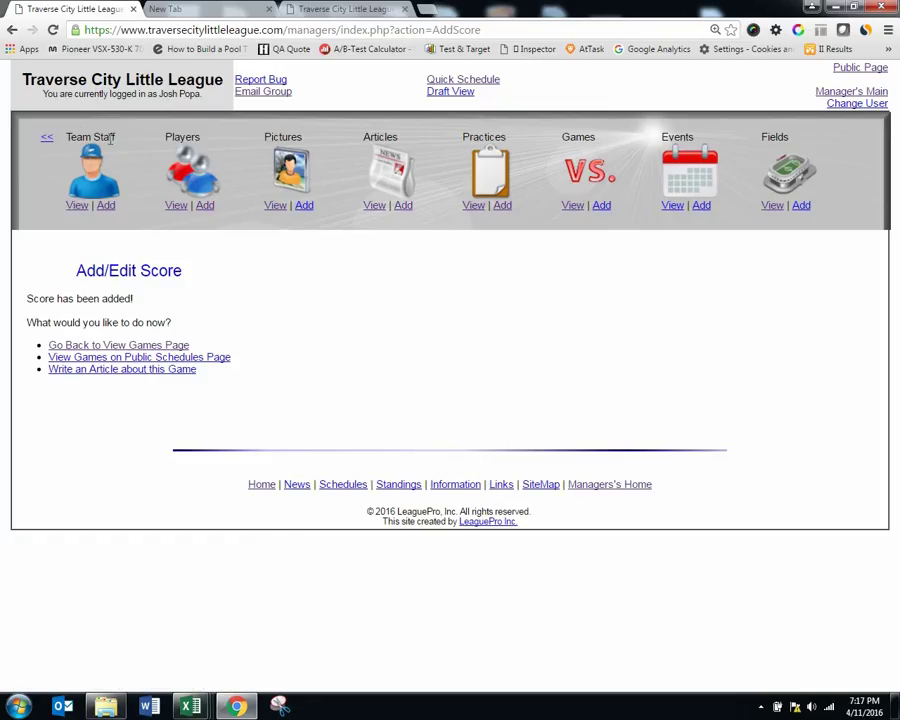
{"action": "left_click", "coordinate": [80, 206]}
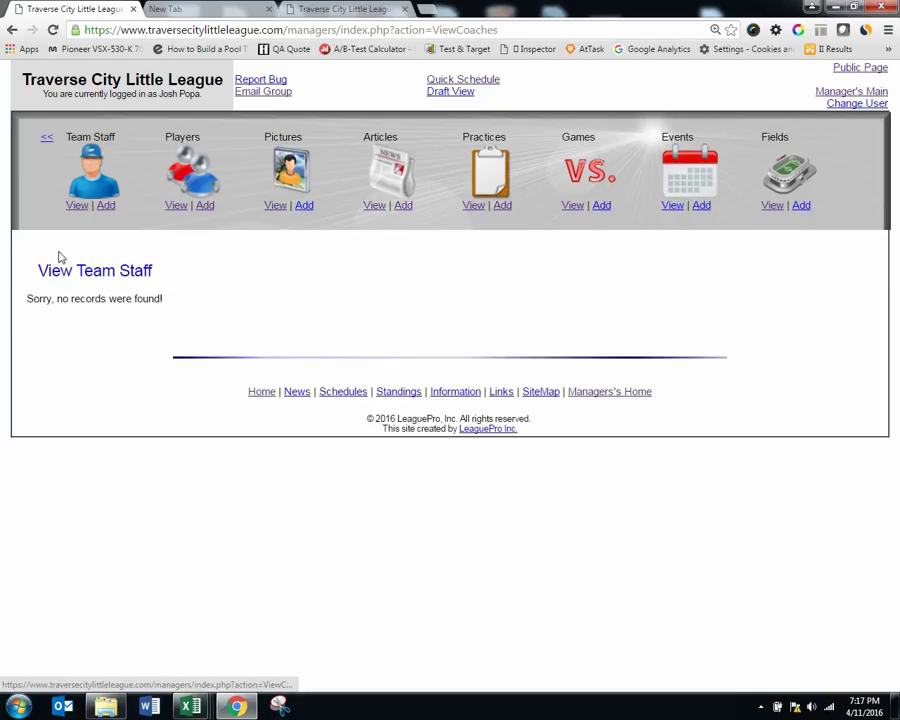
Step: Enter the head coach's first name, last name and primary phone number in a new staff form
{"action": "left_click", "coordinate": [105, 206]}
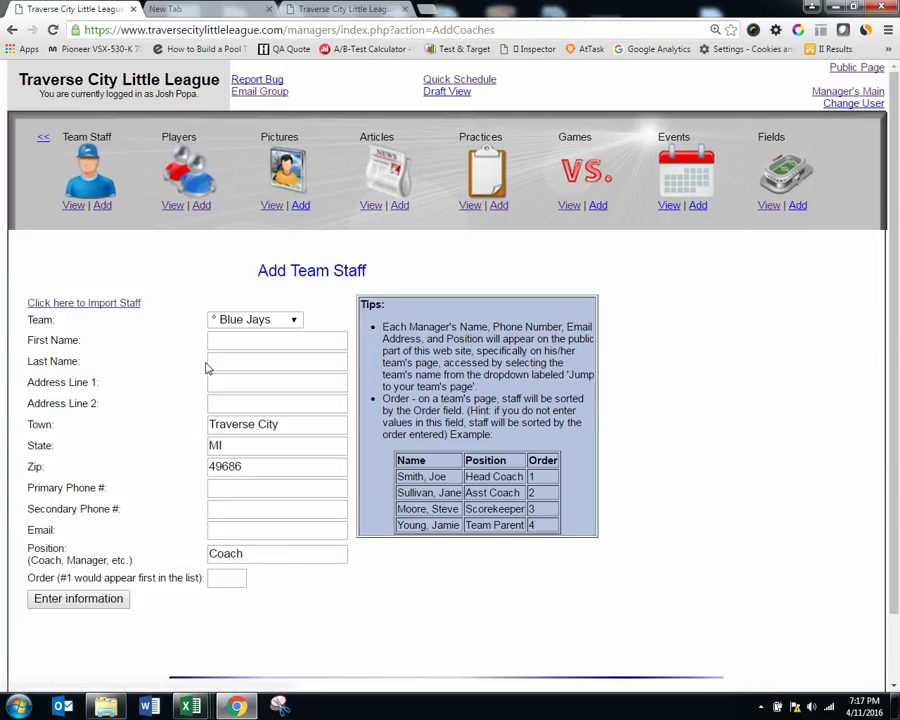
{"action": "left_click", "coordinate": [232, 343]}
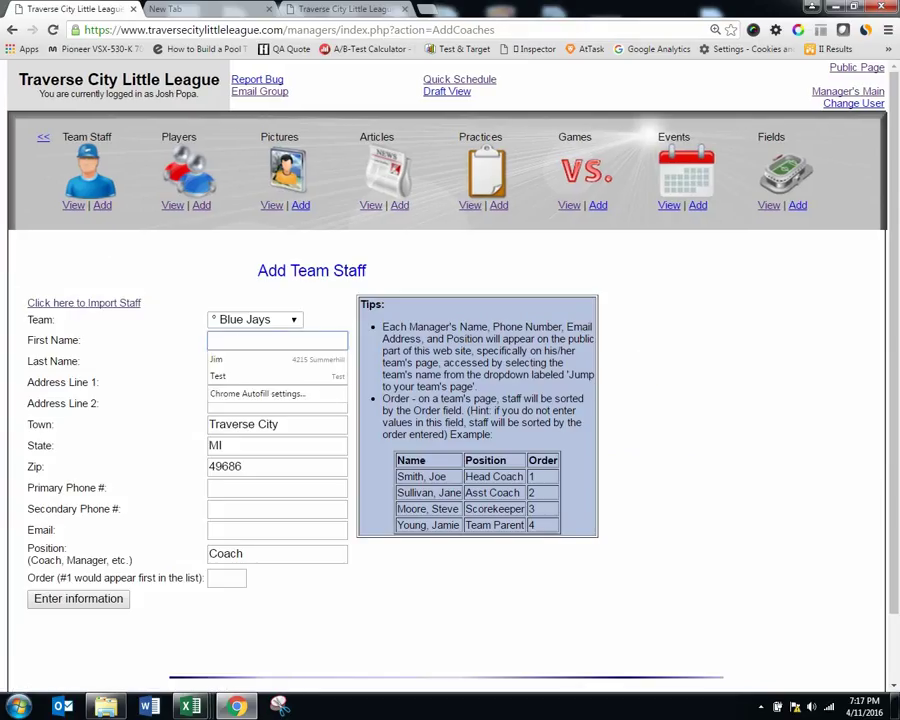
{"action": "key", "text": "Tab"}
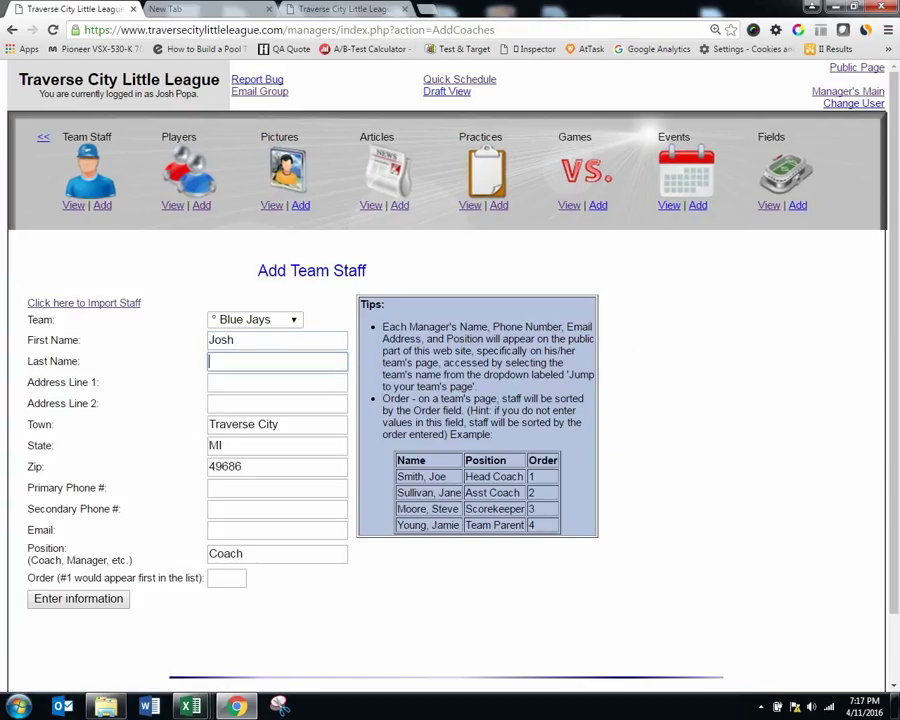
{"action": "key", "text": "Tab"}
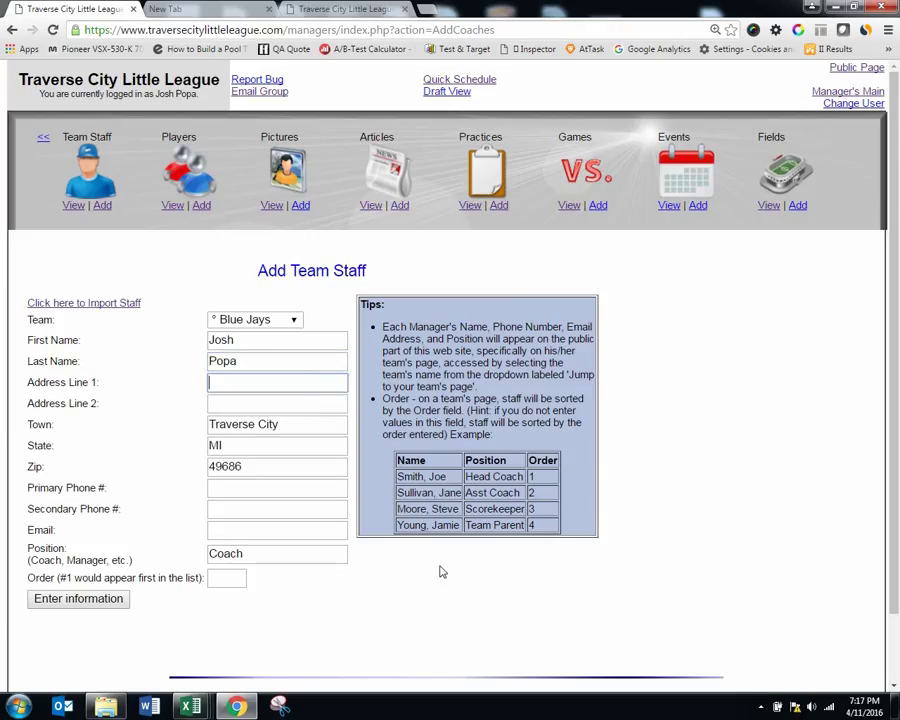
{"action": "left_click", "coordinate": [235, 488]}
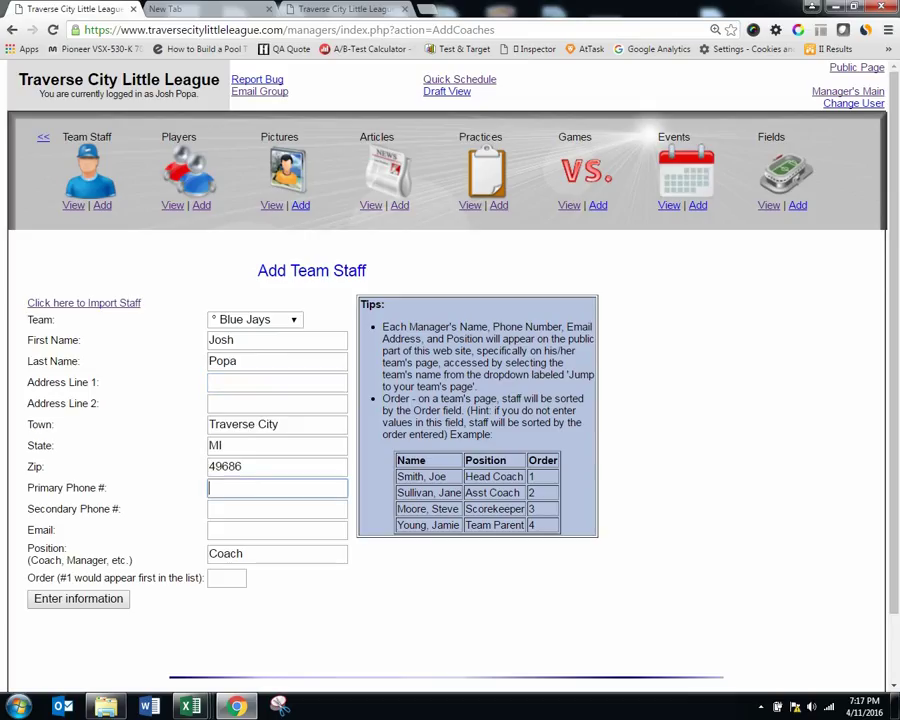
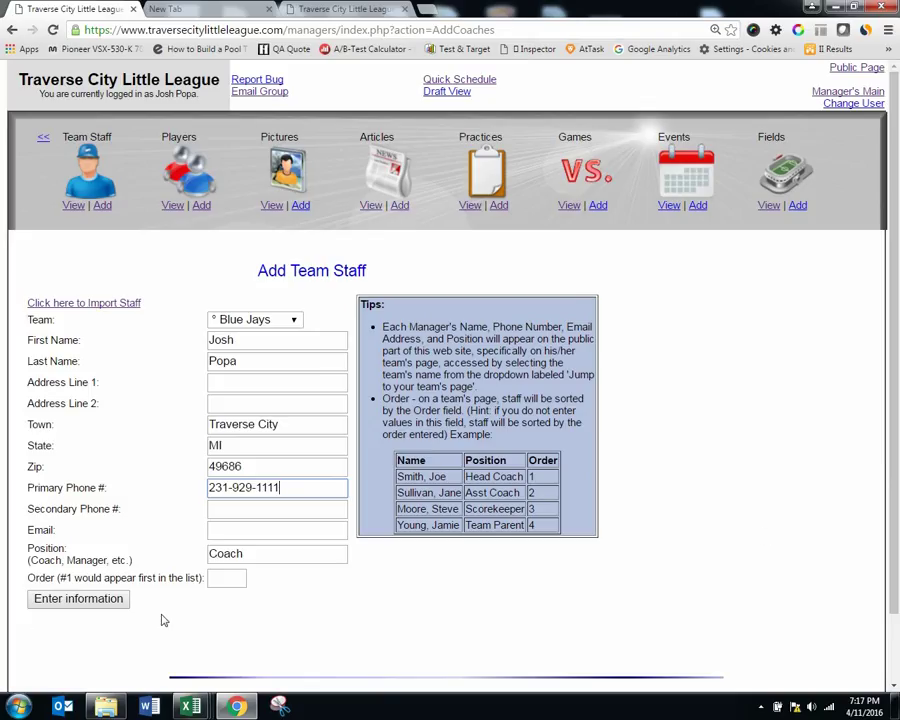
Step: Set the position to Head Coach with display order 1 and submit the entry
{"action": "double_click", "coordinate": [226, 553]}
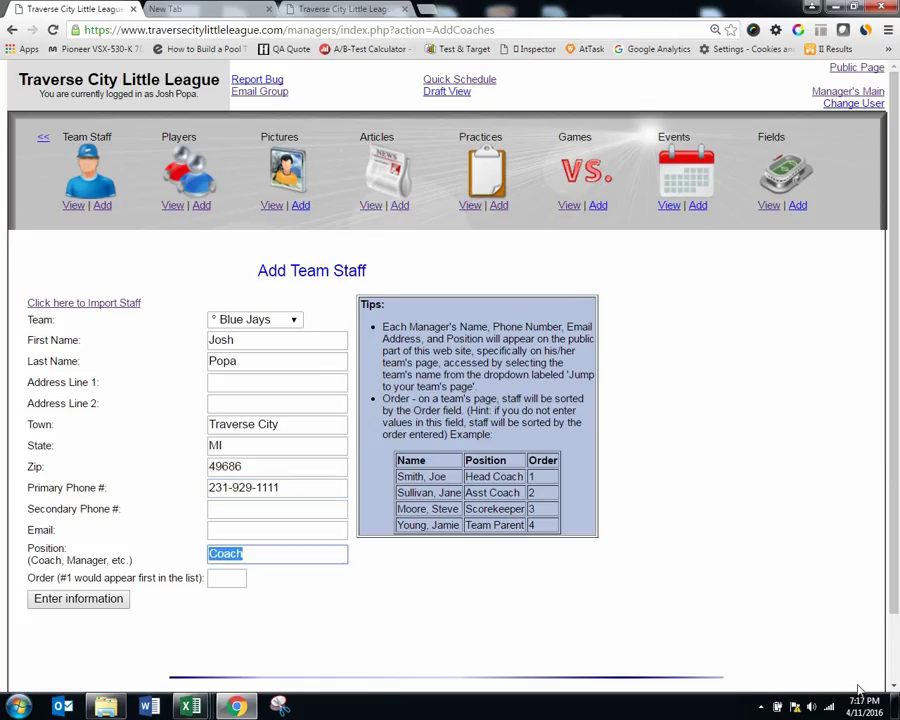
{"action": "type", "text": "Head Coa"}
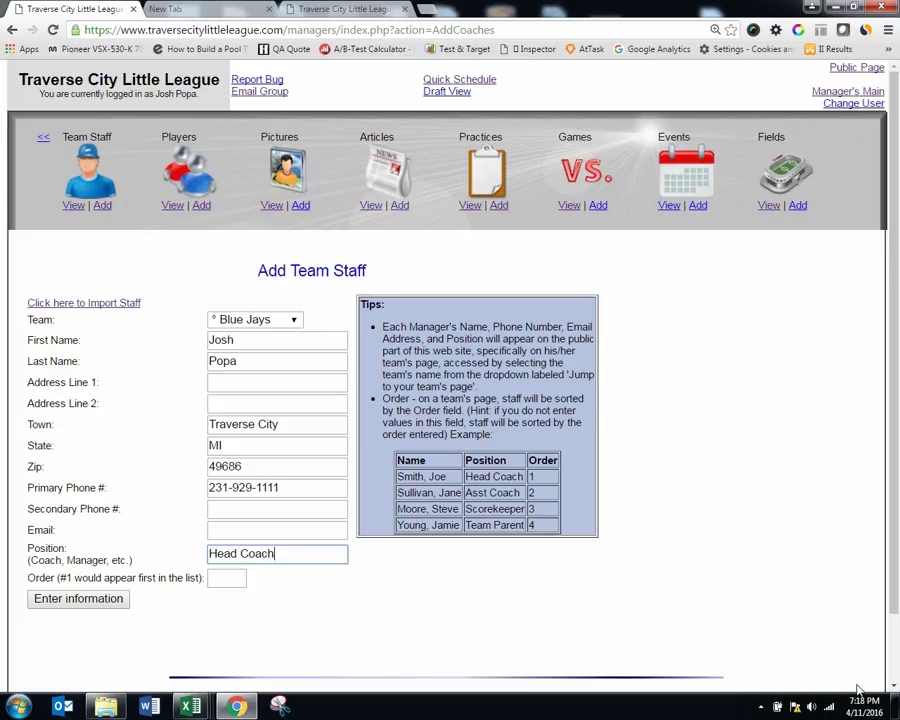
{"action": "left_click", "coordinate": [218, 574]}
{"action": "type", "text": "1"}
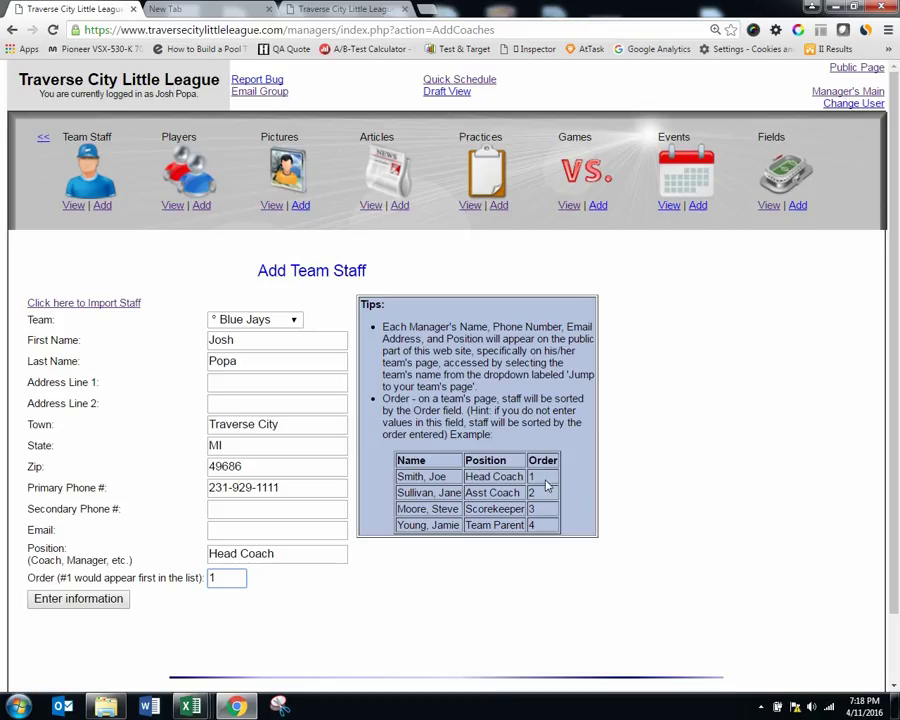
{"action": "left_click", "coordinate": [124, 604]}
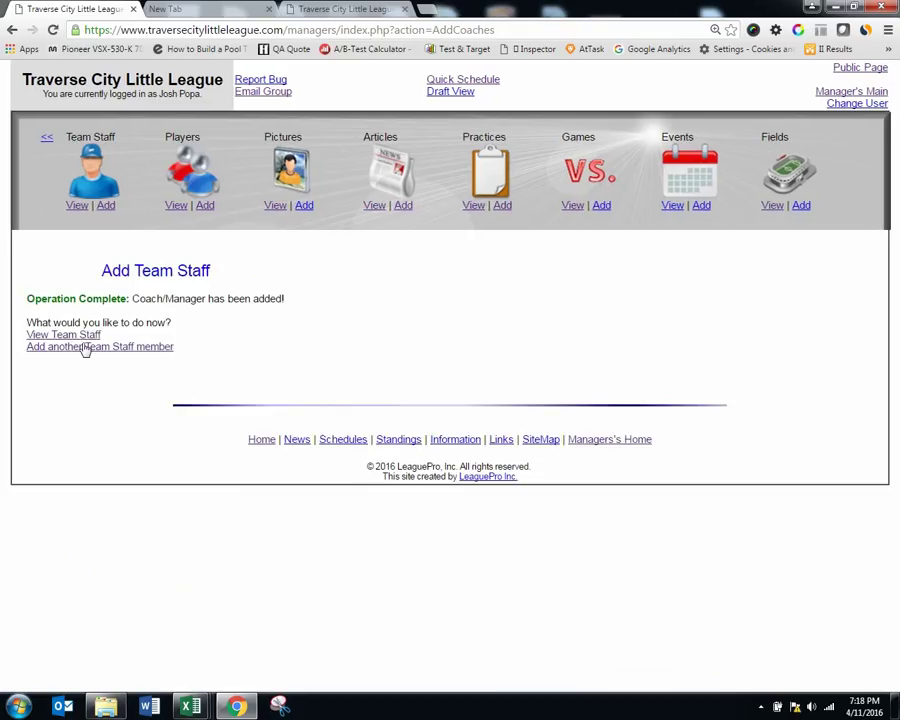
Step: Check the head coach appears in the staff list, then start another Add Team Staff form
{"action": "left_click", "coordinate": [80, 335]}
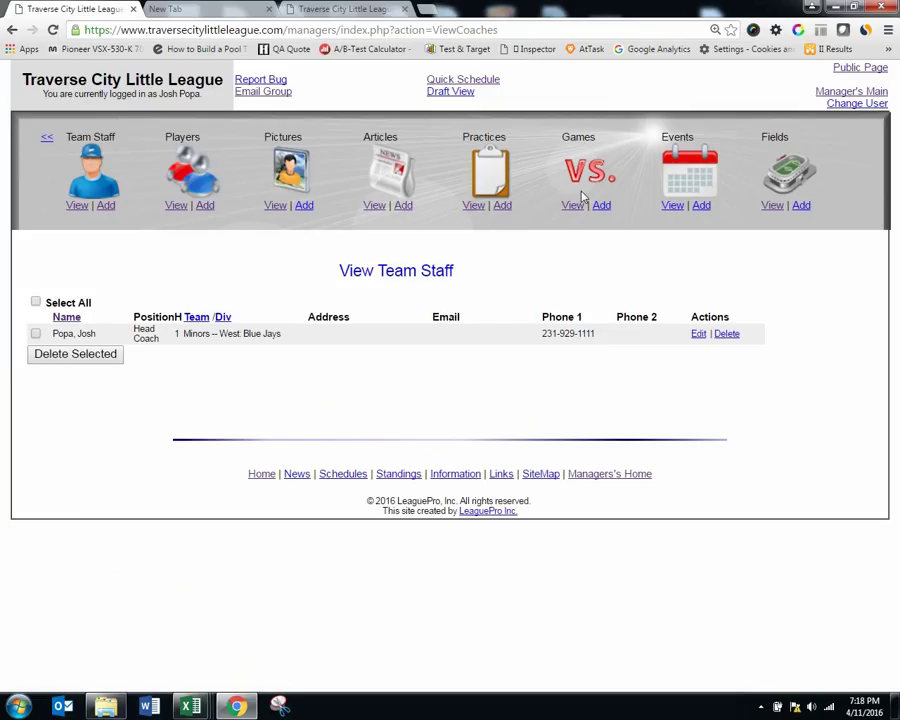
{"action": "left_click", "coordinate": [106, 205]}
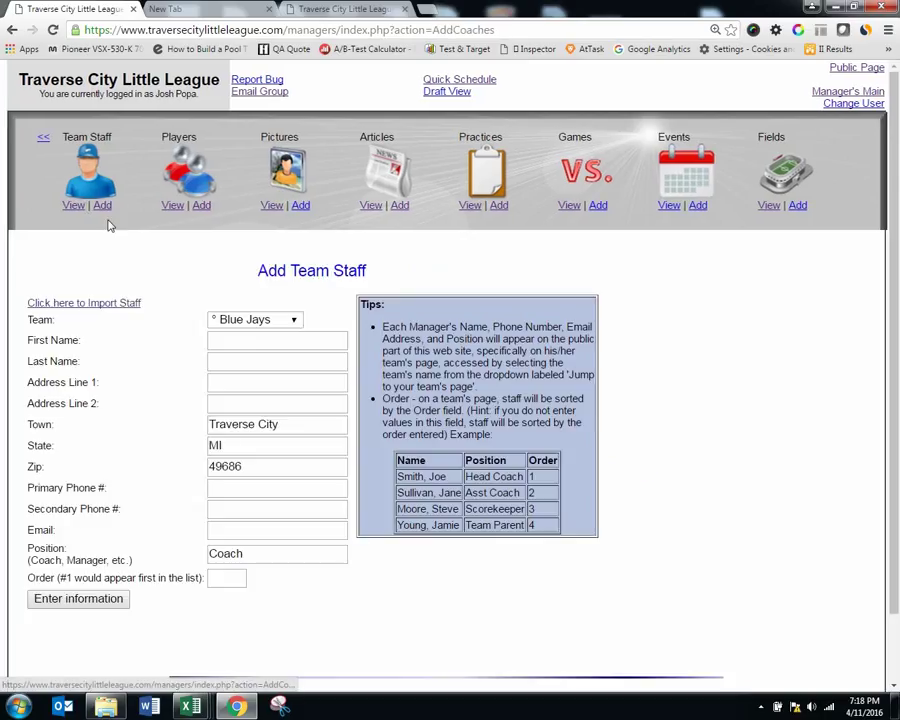
Step: Enter the assistant coach's autofilled name, position Asst Coach and phone number, then submit
{"action": "left_click", "coordinate": [237, 340]}
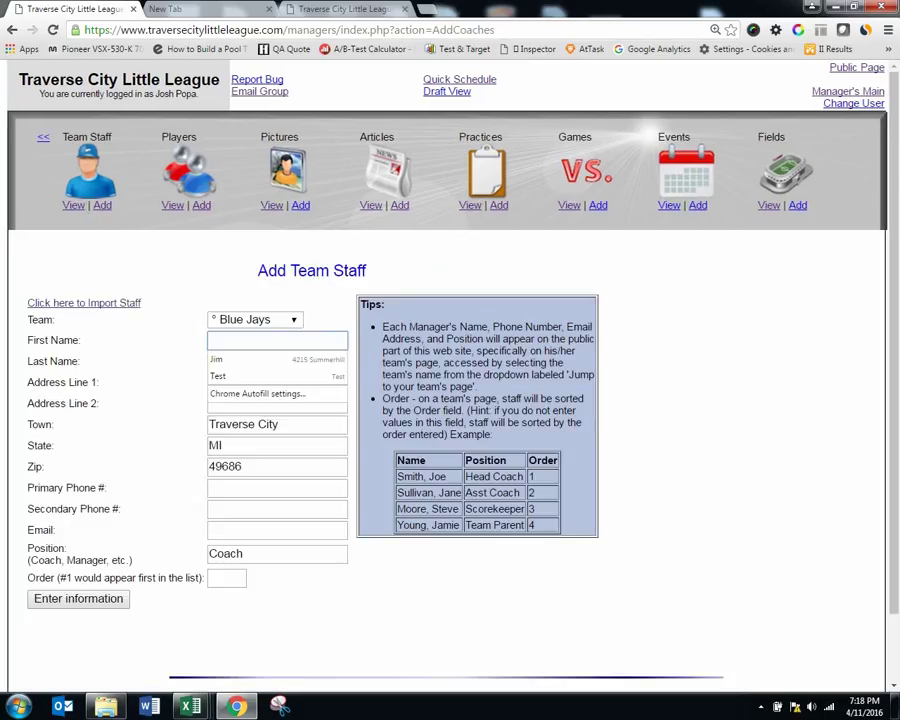
{"action": "type", "text": "Jeff"}
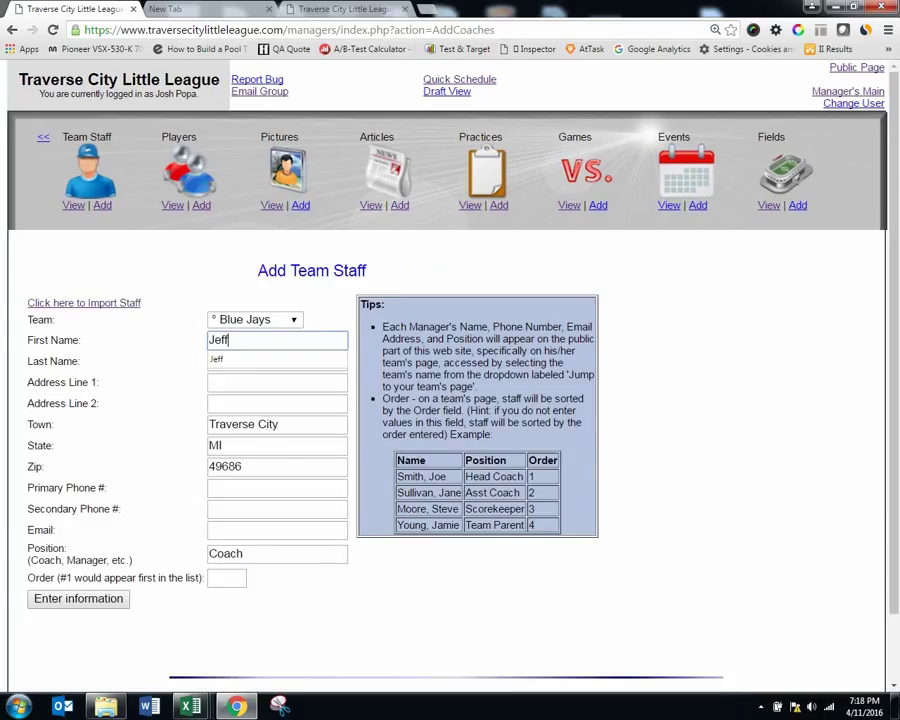
{"action": "key", "text": "Tab"}
{"action": "type", "text": "K"}
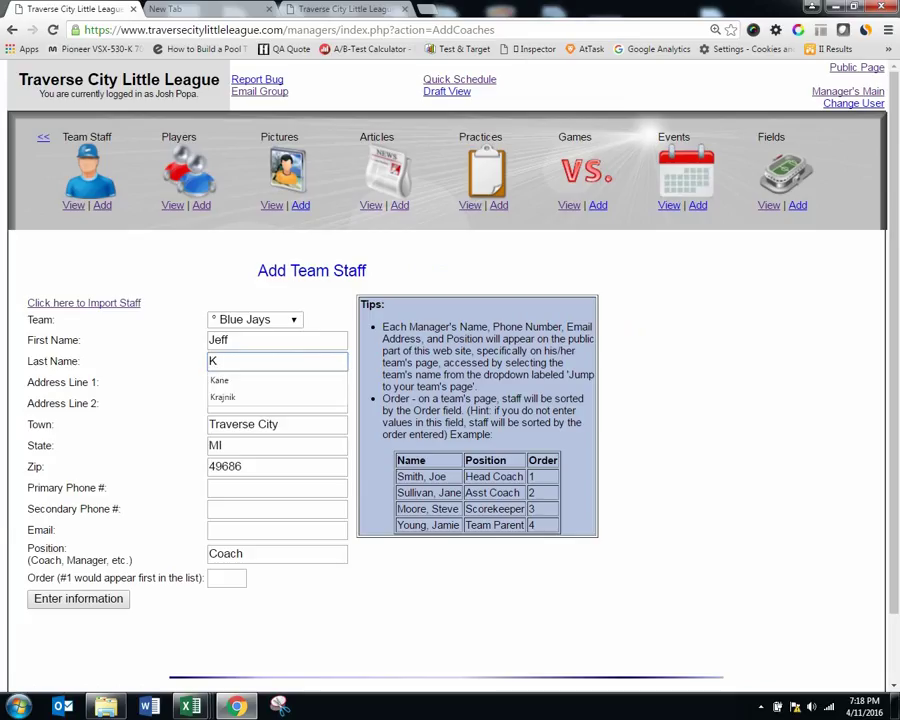
{"action": "key", "text": "Down"}
{"action": "key", "text": "Down"}
{"action": "key", "text": "Tab"}
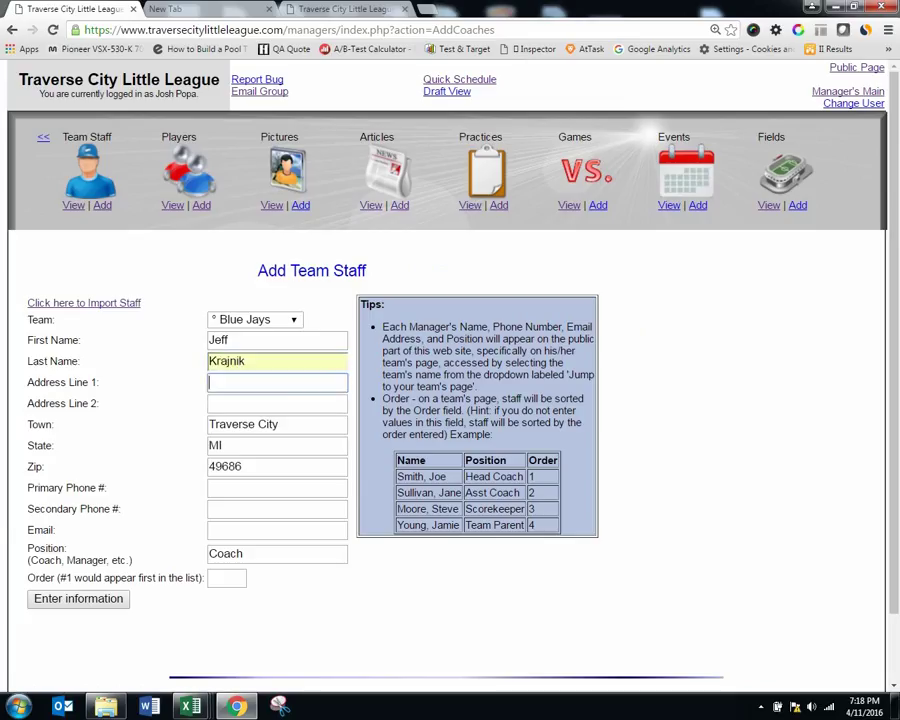
{"action": "key", "text": "Tab"}
{"action": "key", "text": "Tab"}
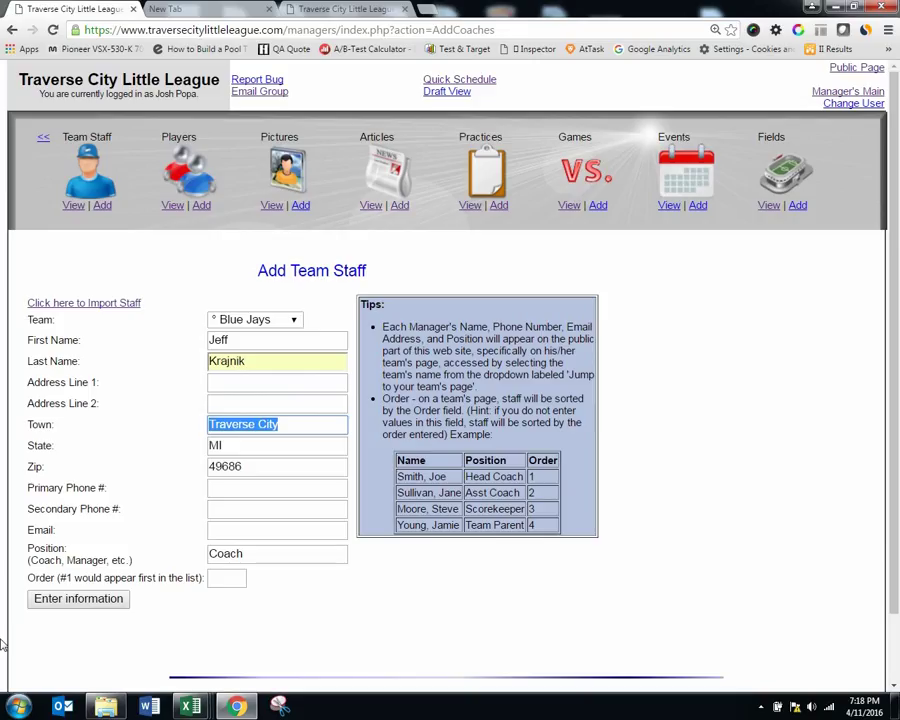
{"action": "double_click", "coordinate": [231, 554]}
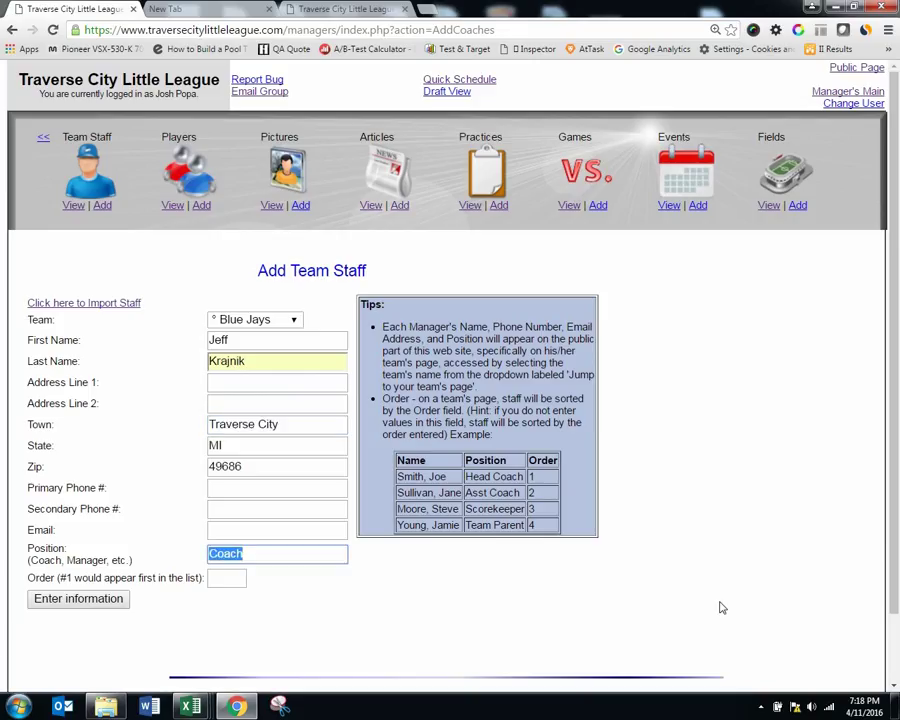
{"action": "type", "text": "Asst Coac"}
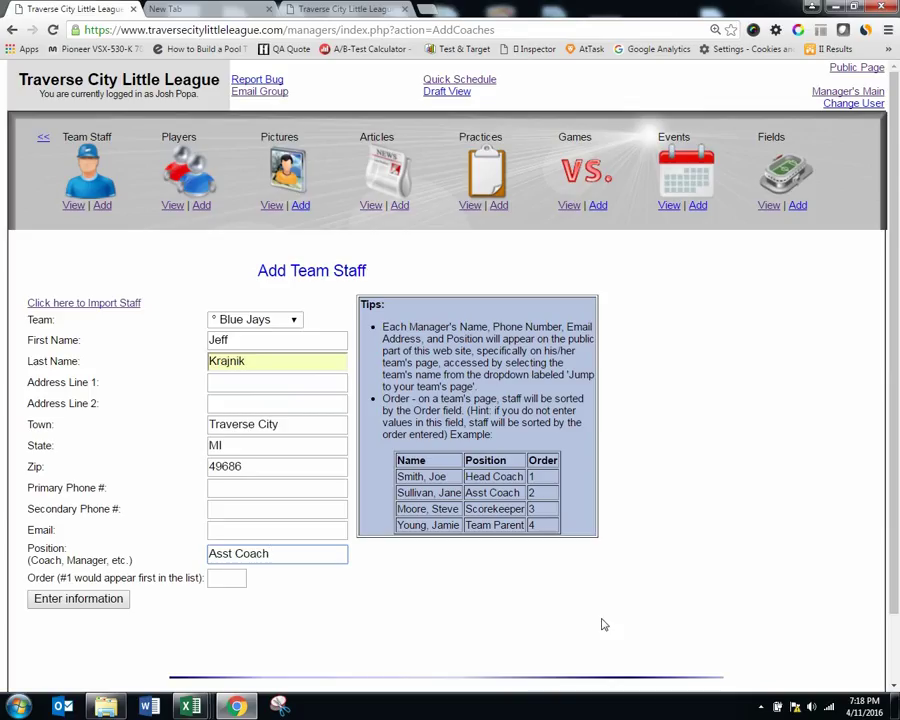
{"action": "left_click", "coordinate": [227, 487]}
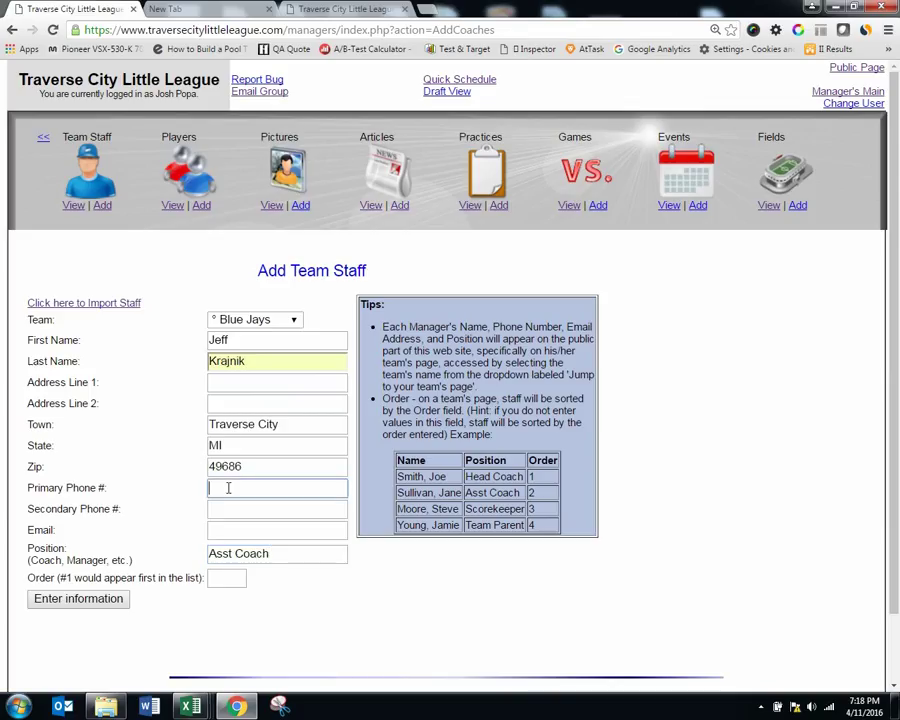
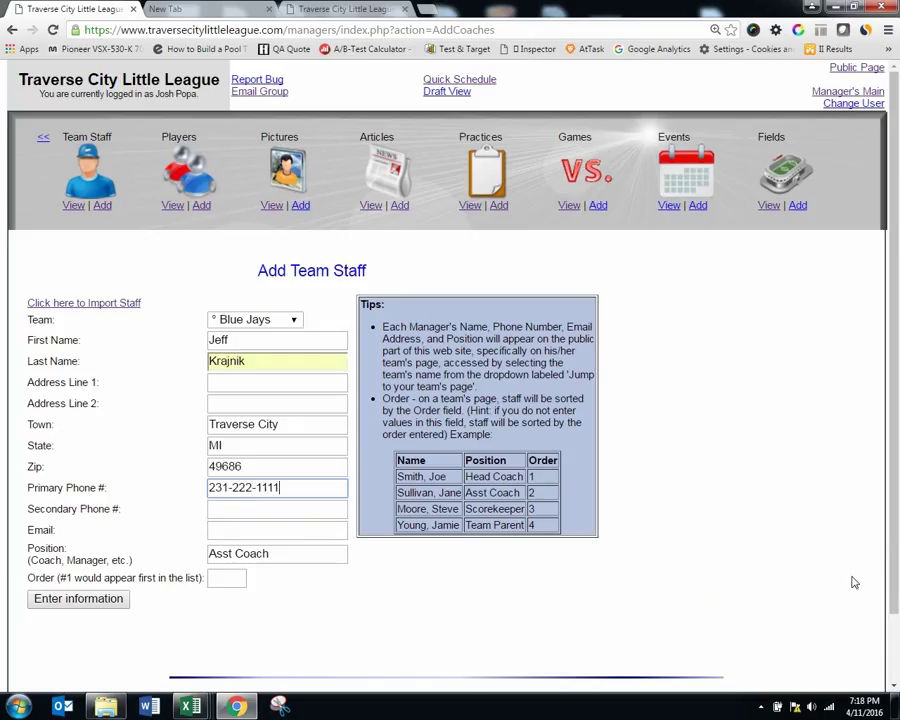
{"action": "left_click", "coordinate": [92, 600]}
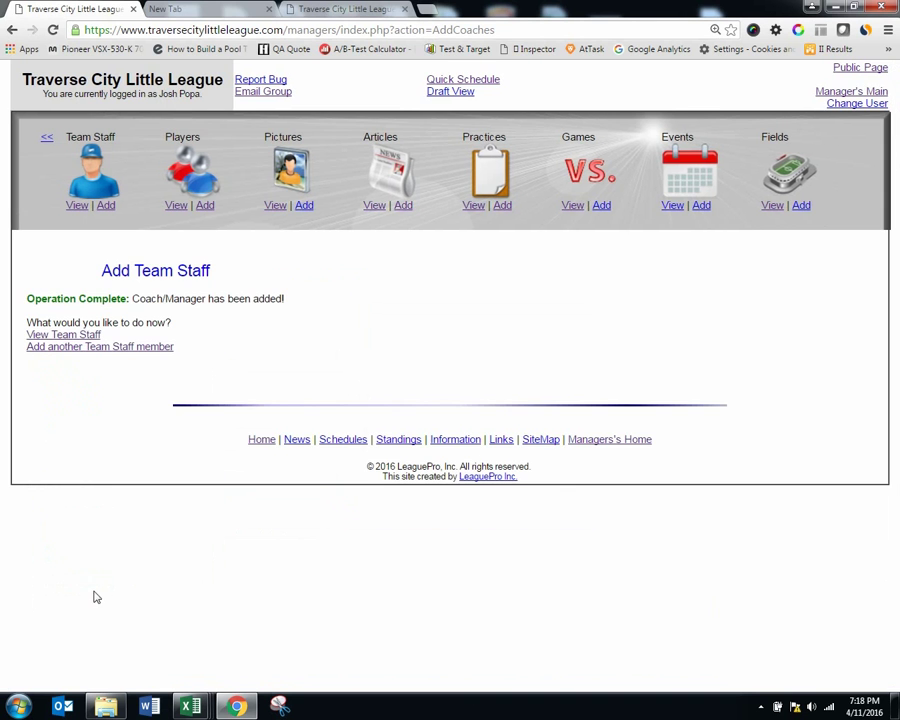
Step: On the public site, jump to the Blue Jays team page and check its staff and calendar
{"action": "left_click", "coordinate": [315, 8]}
{"action": "left_click", "coordinate": [295, 181]}
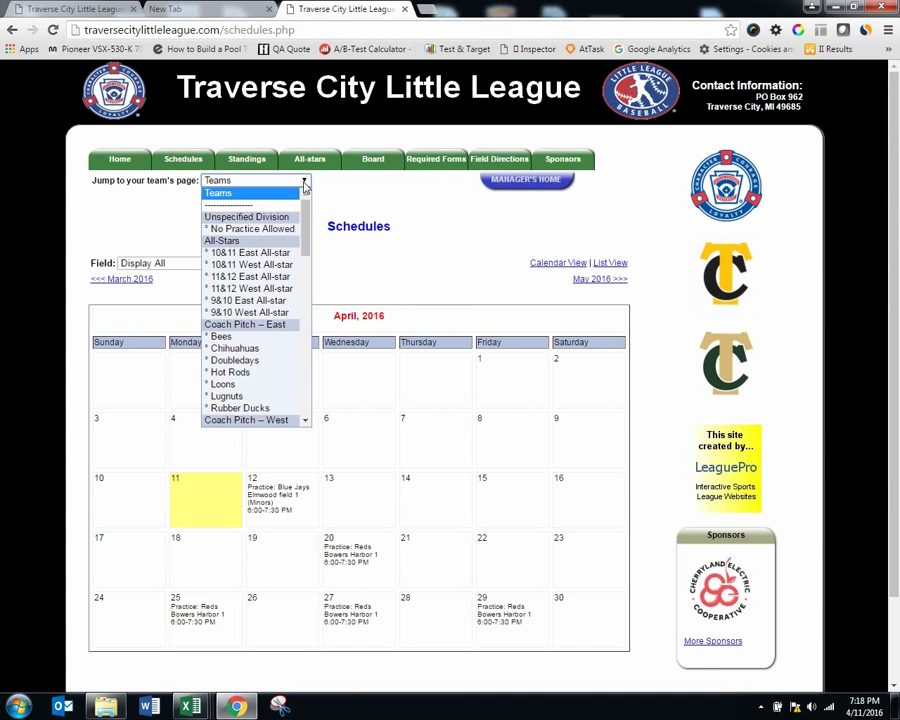
{"action": "left_click", "coordinate": [303, 182]}
{"action": "left_click", "coordinate": [303, 182]}
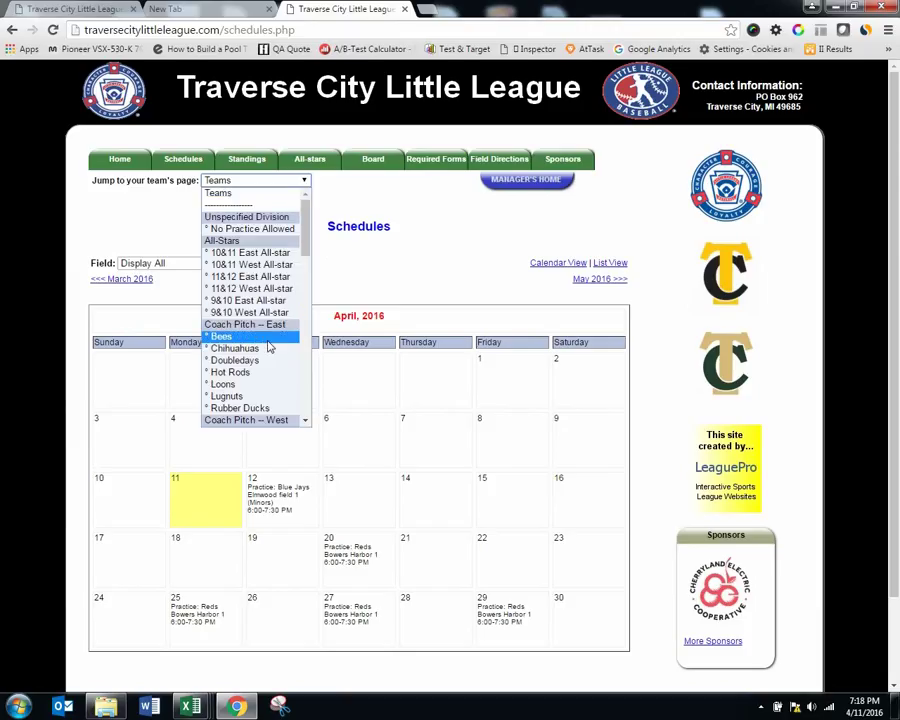
{"action": "scroll", "coordinate": [267, 352], "scroll_direction": "down", "scroll_amount": 1}
{"action": "scroll", "coordinate": [267, 352], "scroll_direction": "down", "scroll_amount": 5}
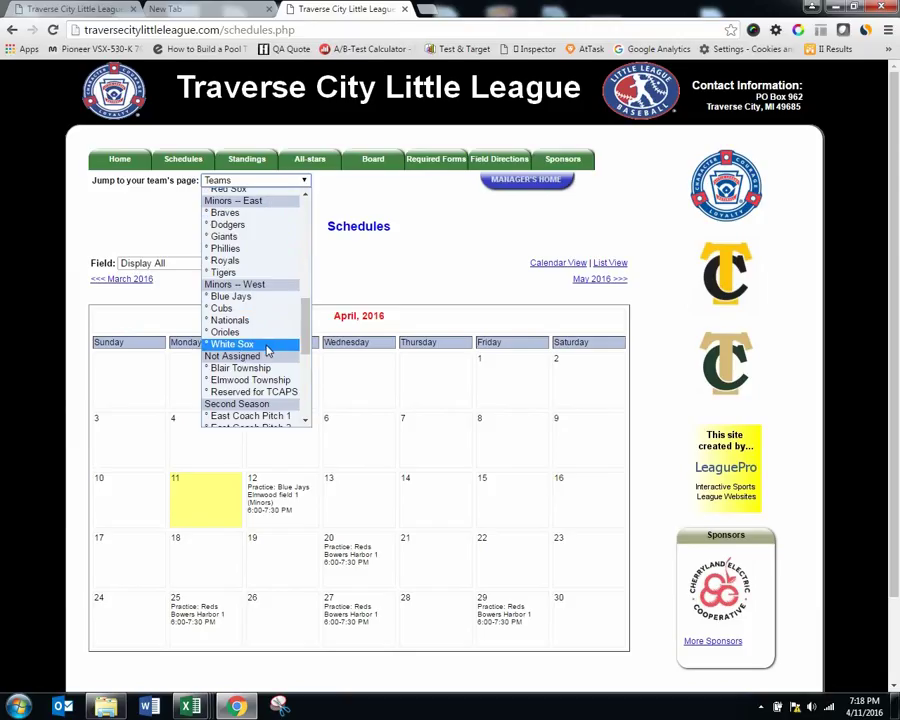
{"action": "left_click", "coordinate": [265, 298]}
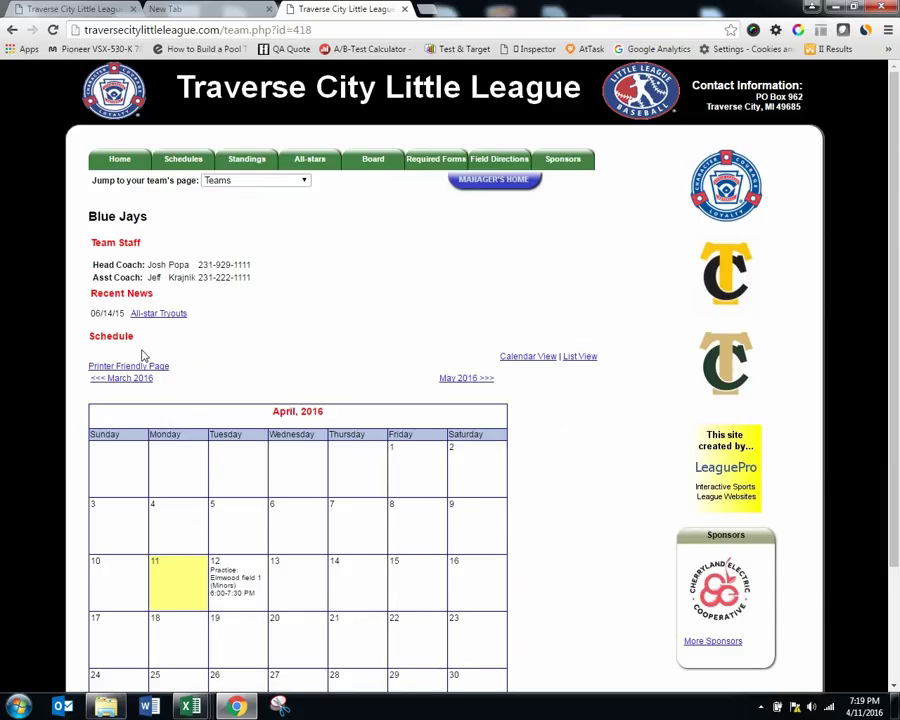
{"action": "scroll", "coordinate": [176, 340], "scroll_direction": "down", "scroll_amount": 3}
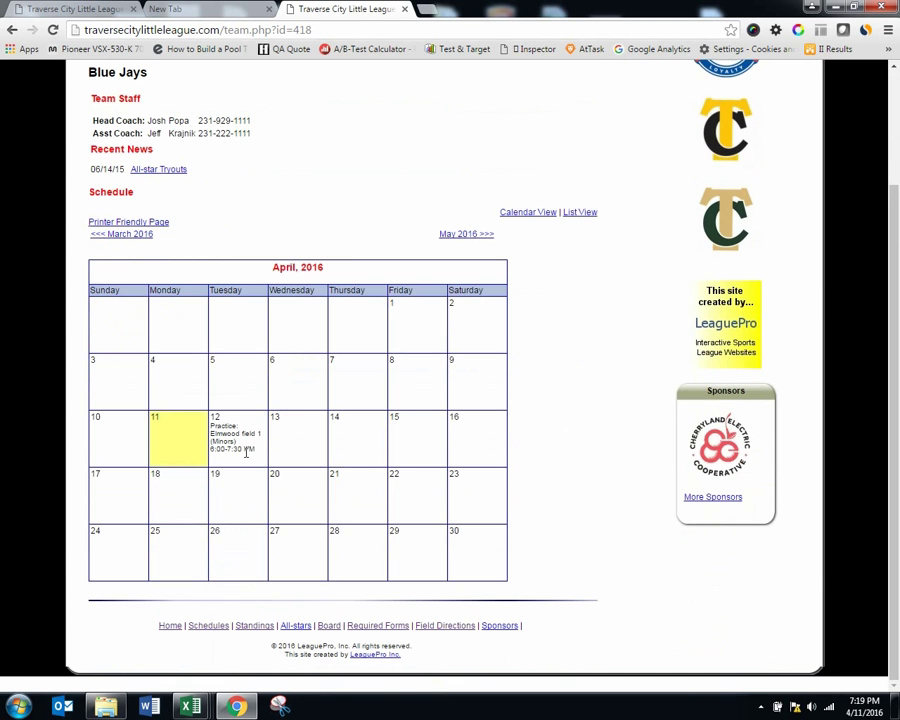
{"action": "scroll", "coordinate": [340, 310], "scroll_direction": "up", "scroll_amount": 3}
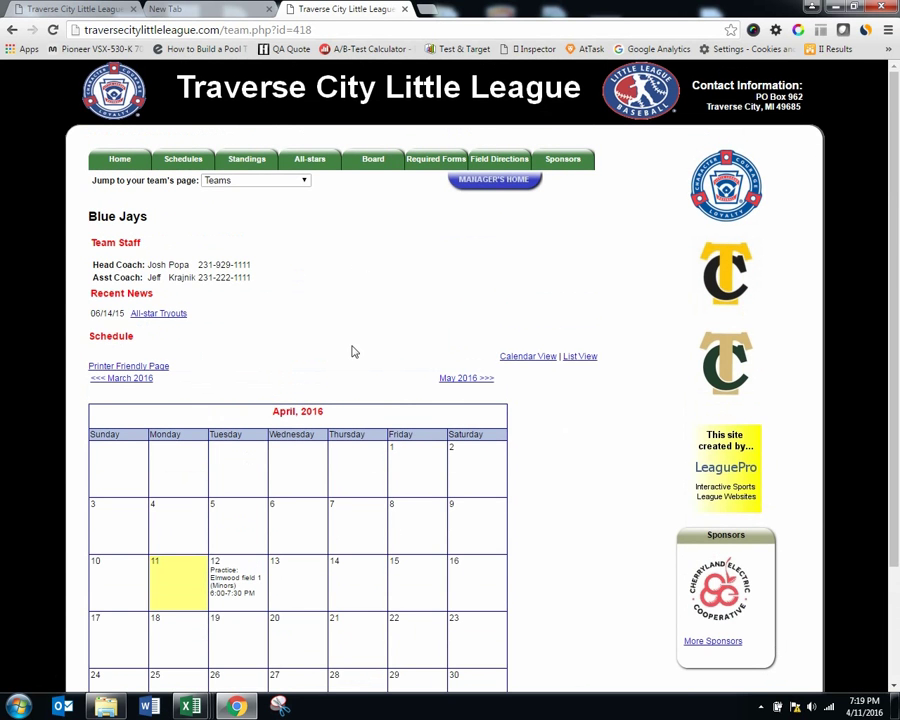
Step: Go back to the manager site tab showing the Add Team Staff confirmation
{"action": "left_click", "coordinate": [99, 10]}
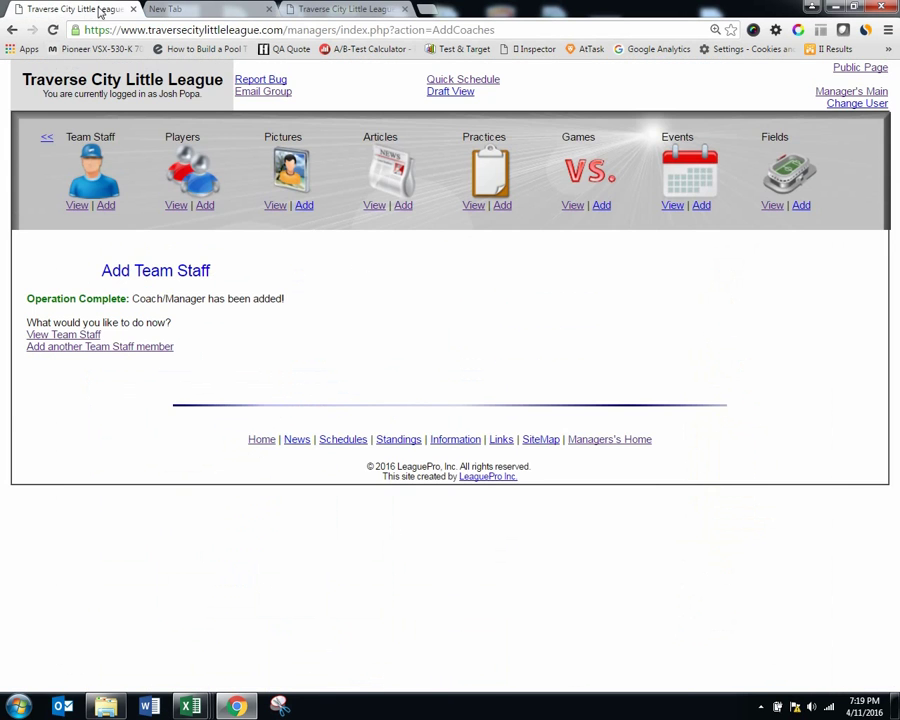